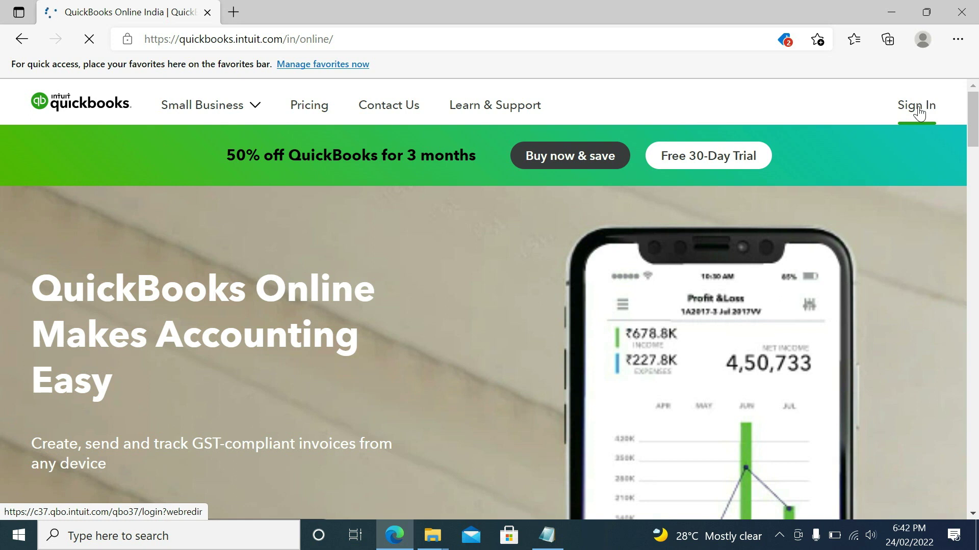
Sign in to QuickBooks Online with the prefilled user ID by entering the account password, and dismiss the browser's offer to save it.
click(918, 110)
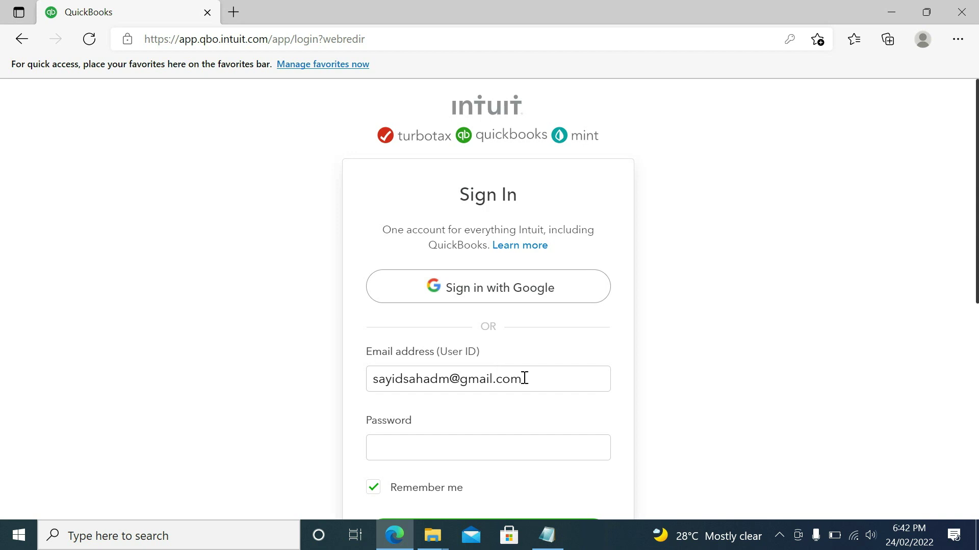
click(420, 444)
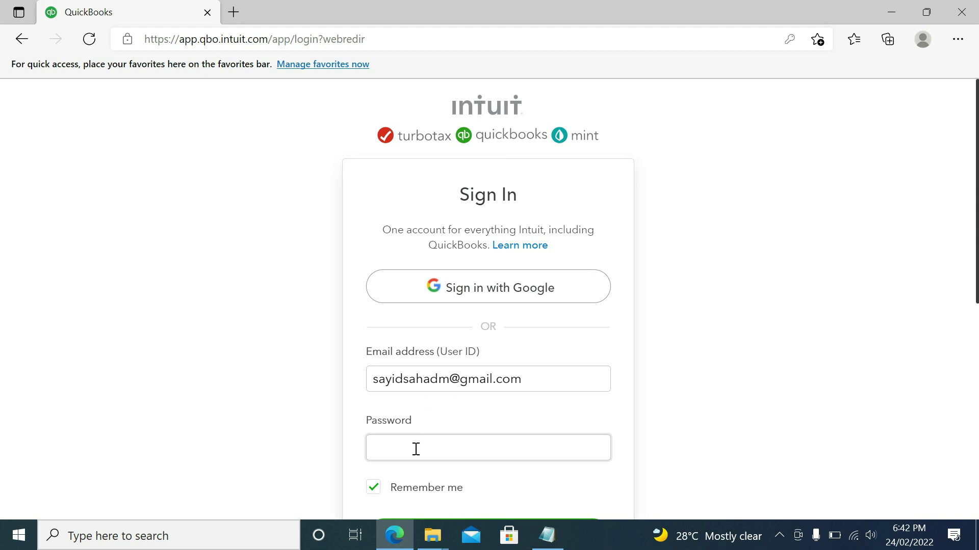
click(416, 450)
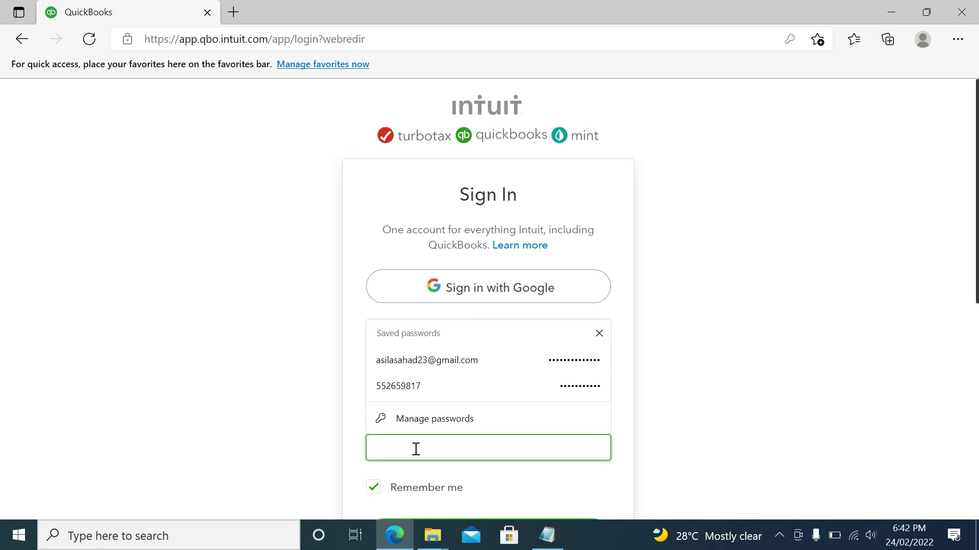
text(**********)
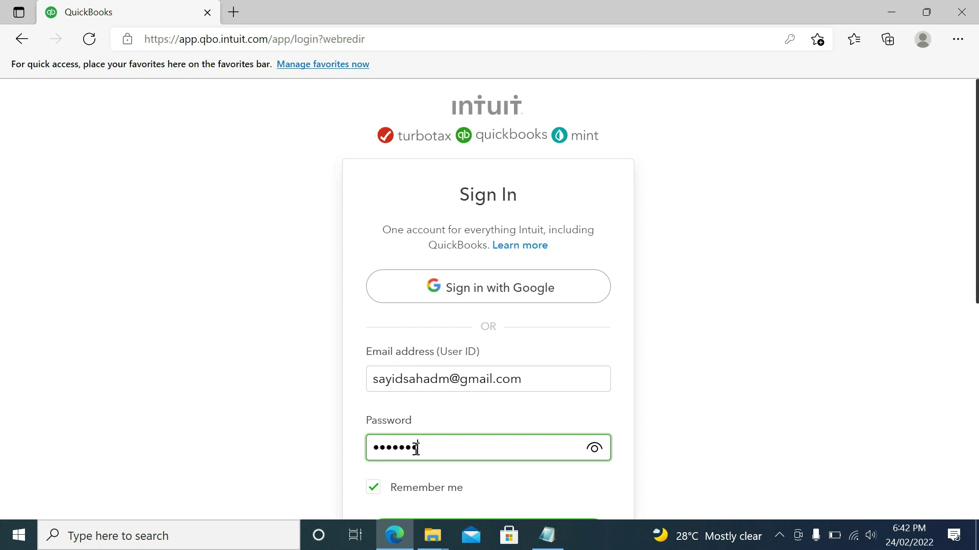
text(*)
click(977, 483)
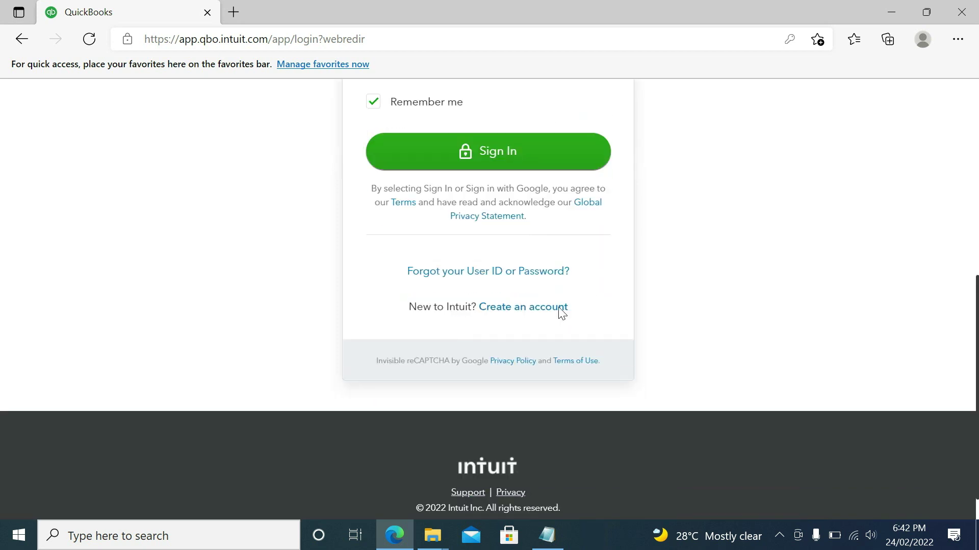
click(443, 156)
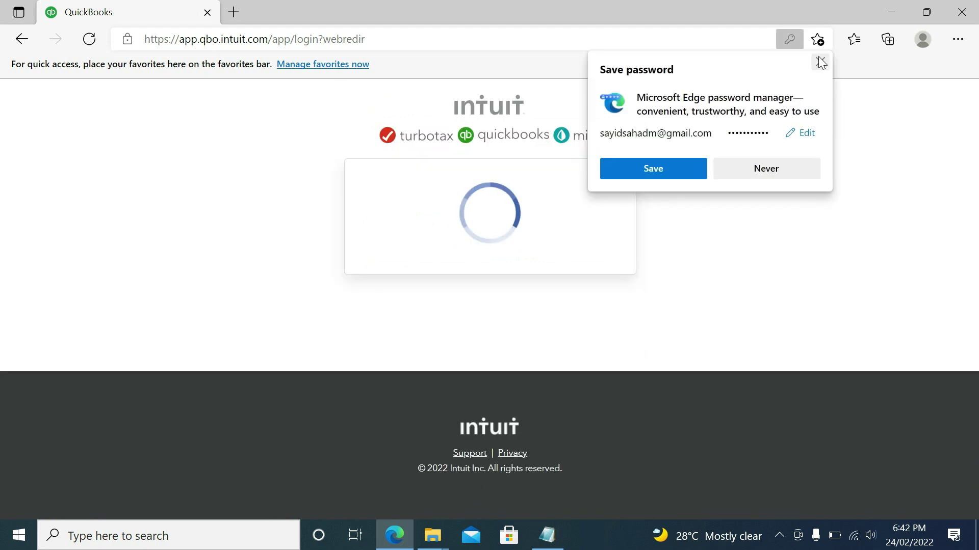
click(820, 61)
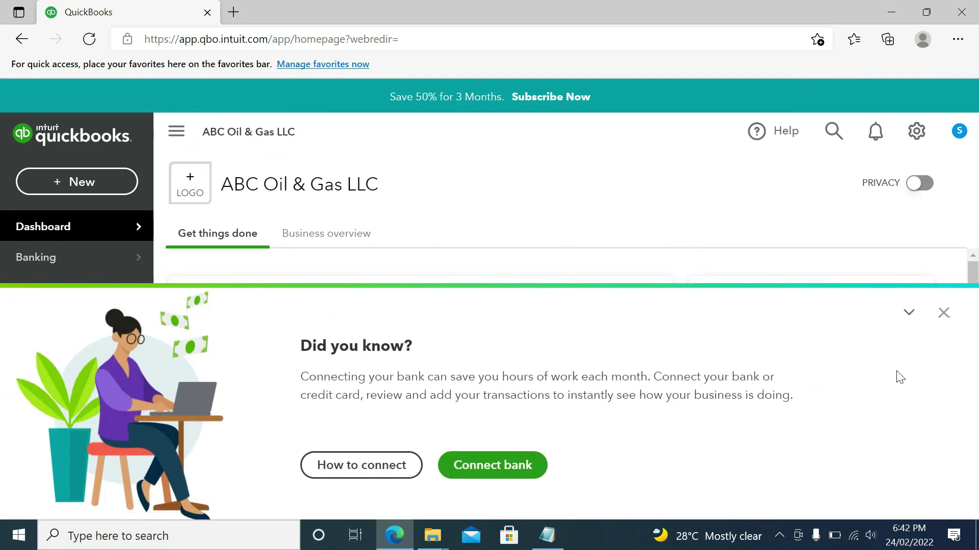
Dismiss the bank connection banner and open the company's Chart of Accounts list.
click(942, 314)
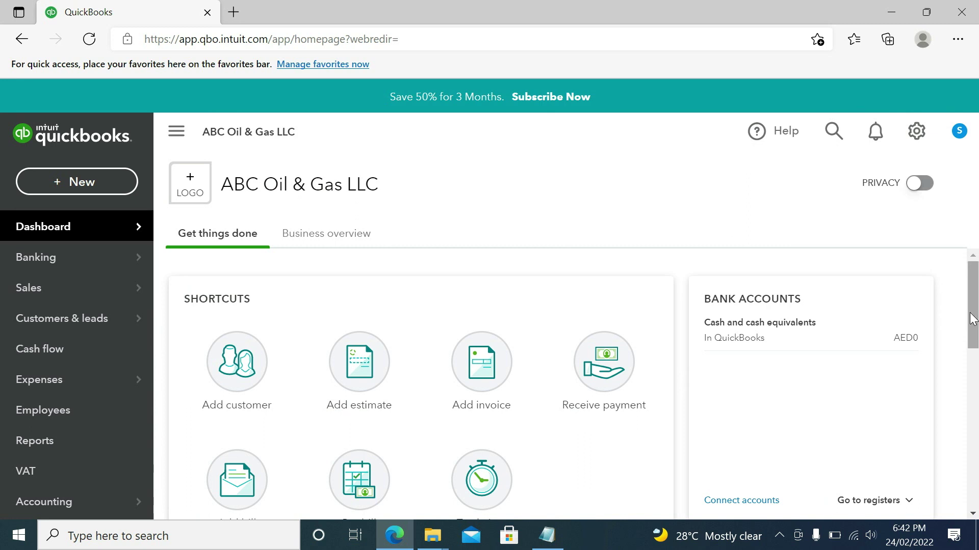
mouse_move(972, 318)
mouse_down()
mouse_move(972, 338)
mouse_move(973, 326)
mouse_up()
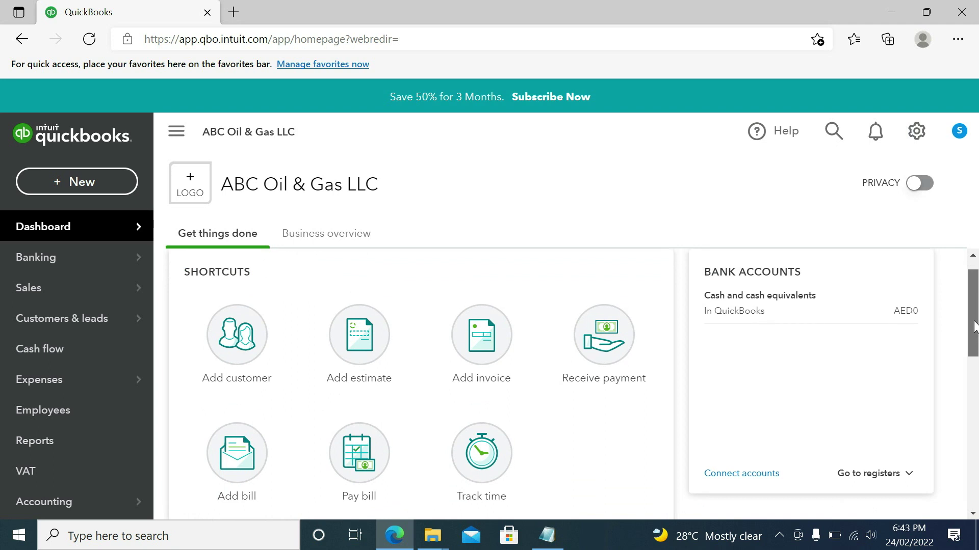
scroll(973, 326, down, 1)
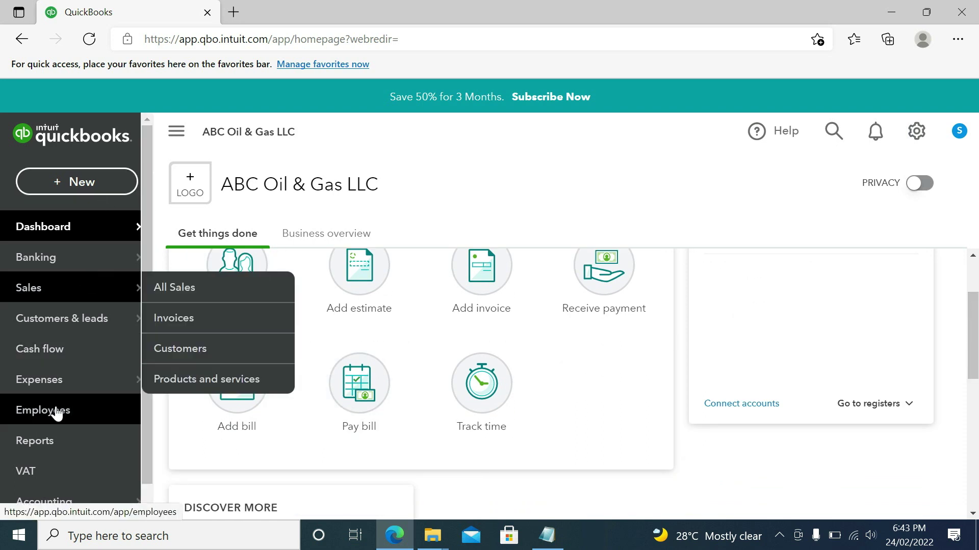
mouse_move(62, 496)
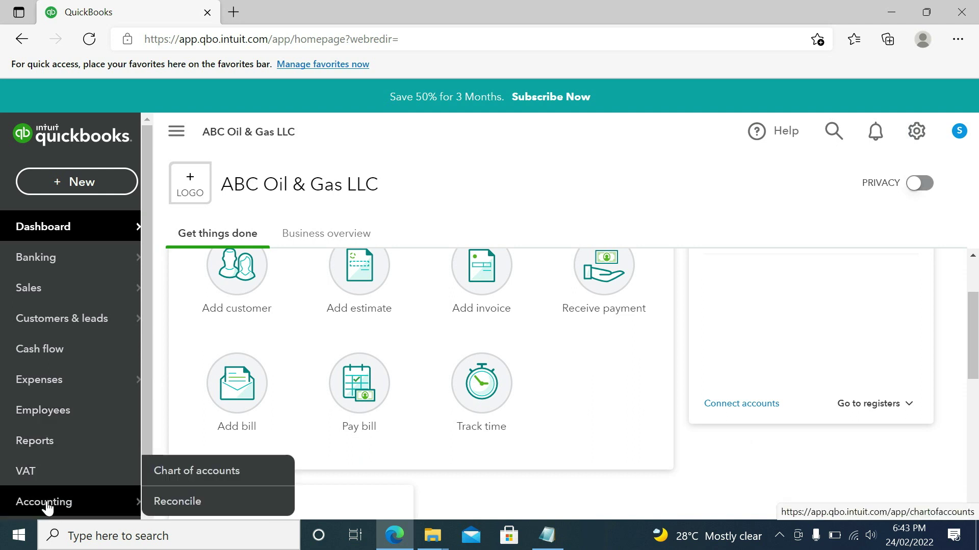
click(188, 472)
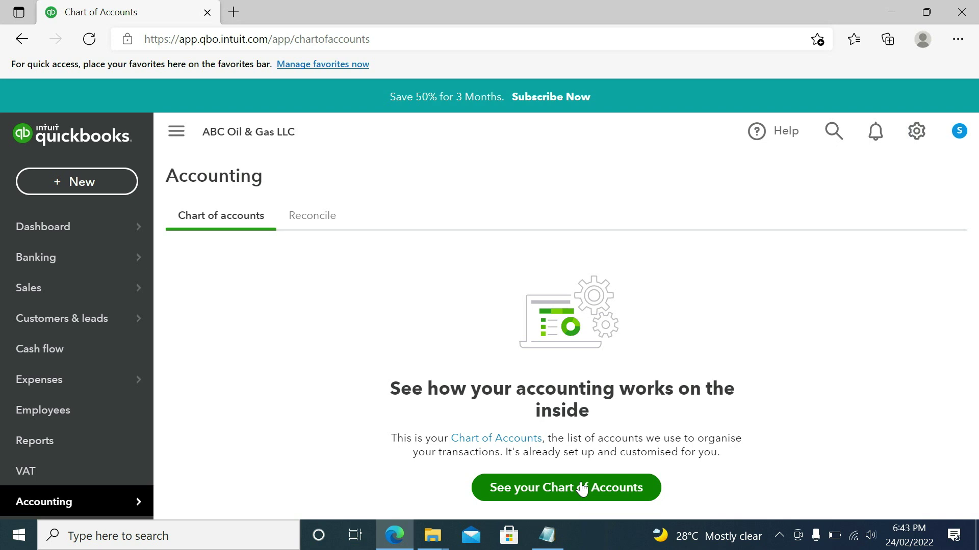
click(582, 488)
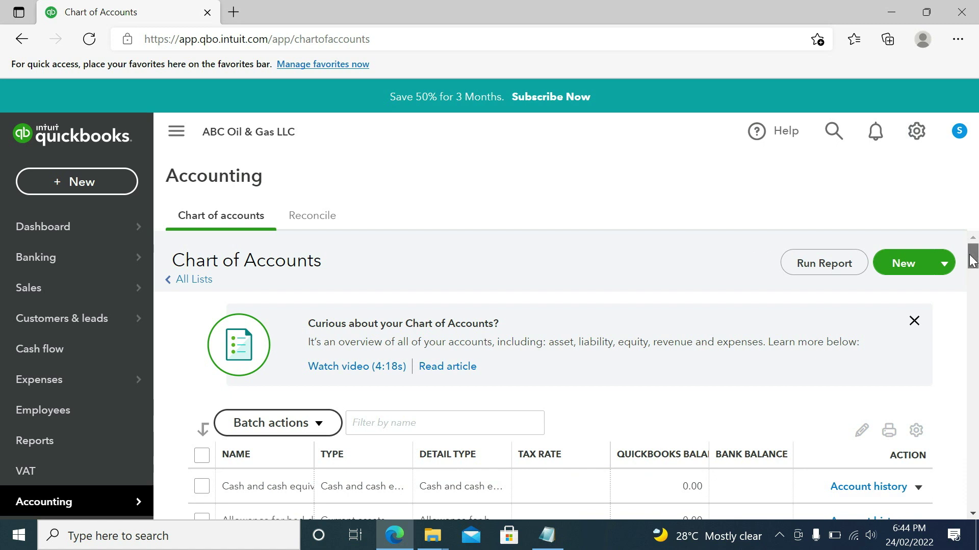
Widen the Name column of the Chart of Accounts and look through the existing accounts.
drag(972, 256, 973, 279)
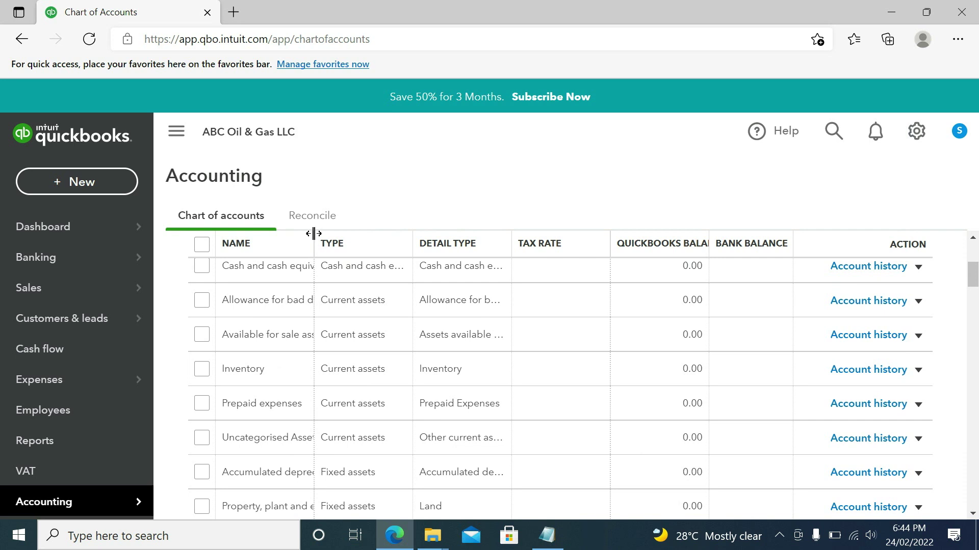
drag(313, 233, 351, 234)
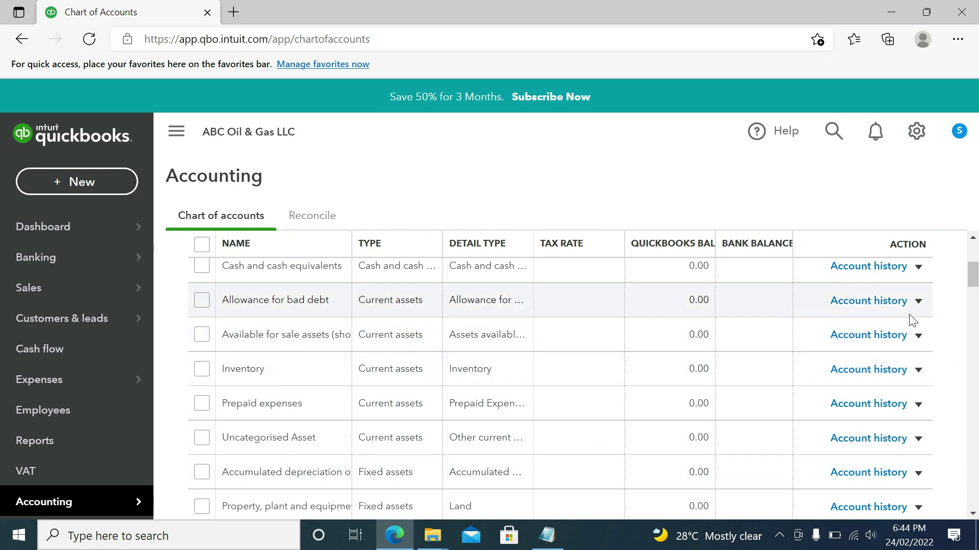
drag(973, 280, 975, 452)
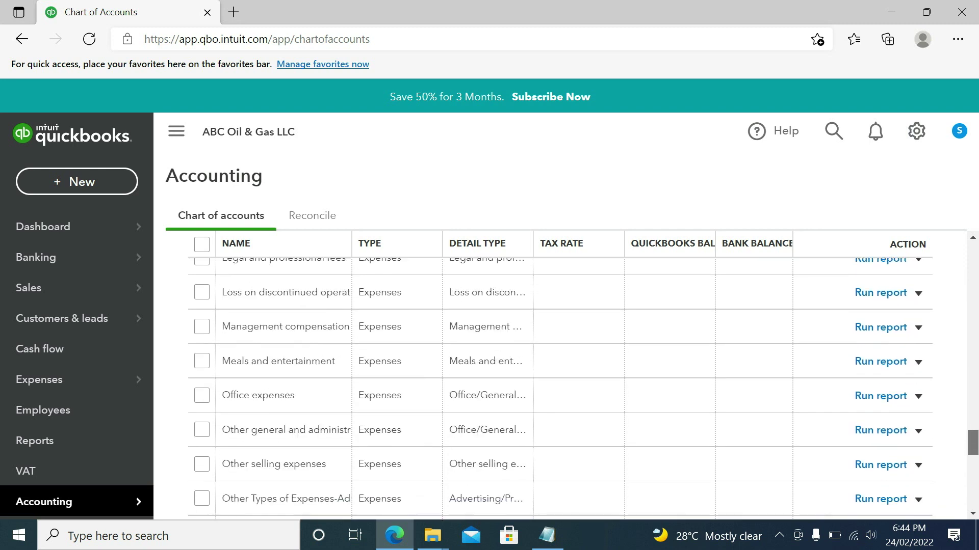
drag(975, 451, 974, 262)
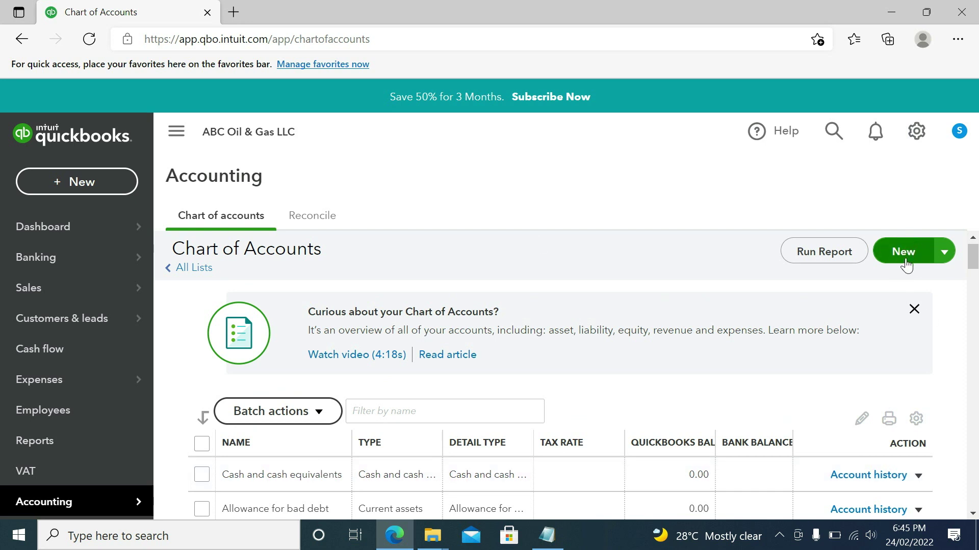
Start a new account in the Chart of Accounts with the account type Owner's equity.
click(944, 253)
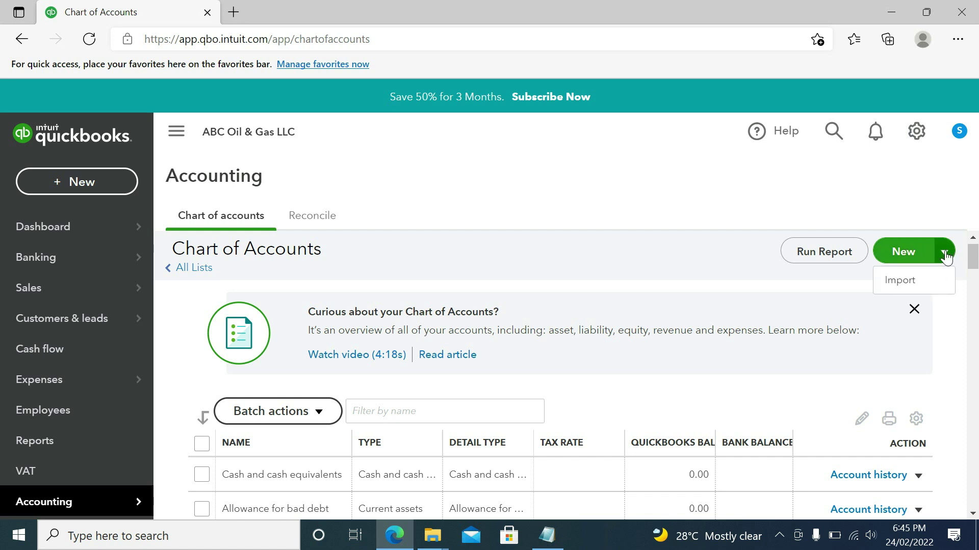
click(904, 252)
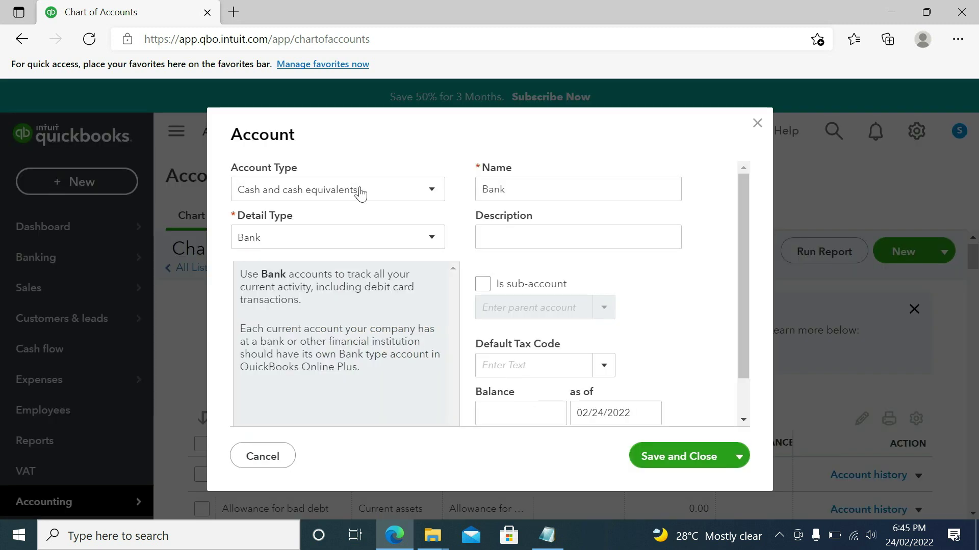
click(431, 191)
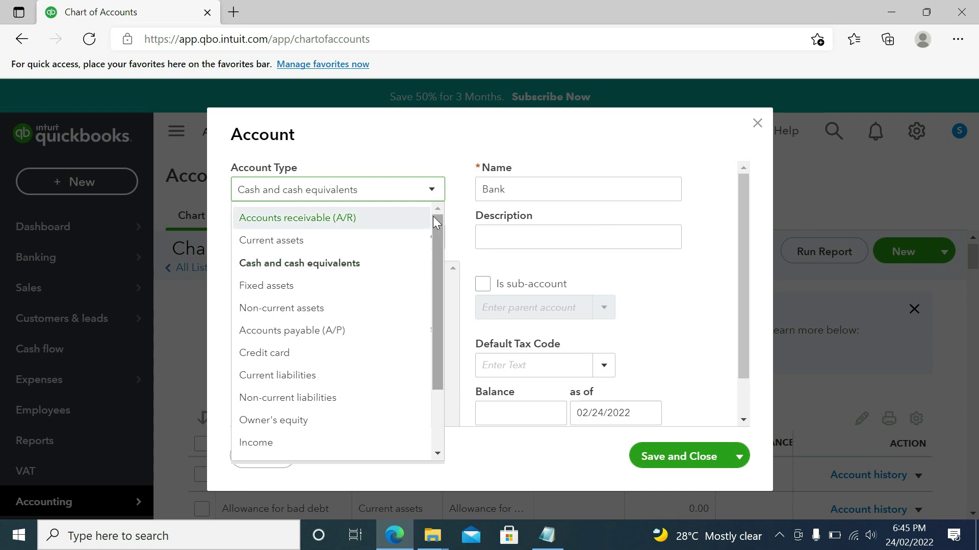
drag(438, 231, 446, 304)
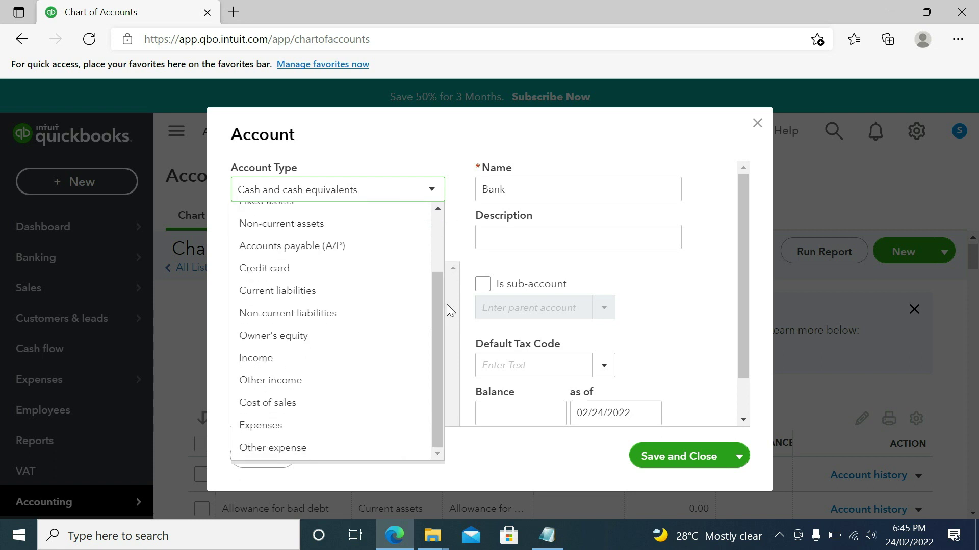
click(309, 337)
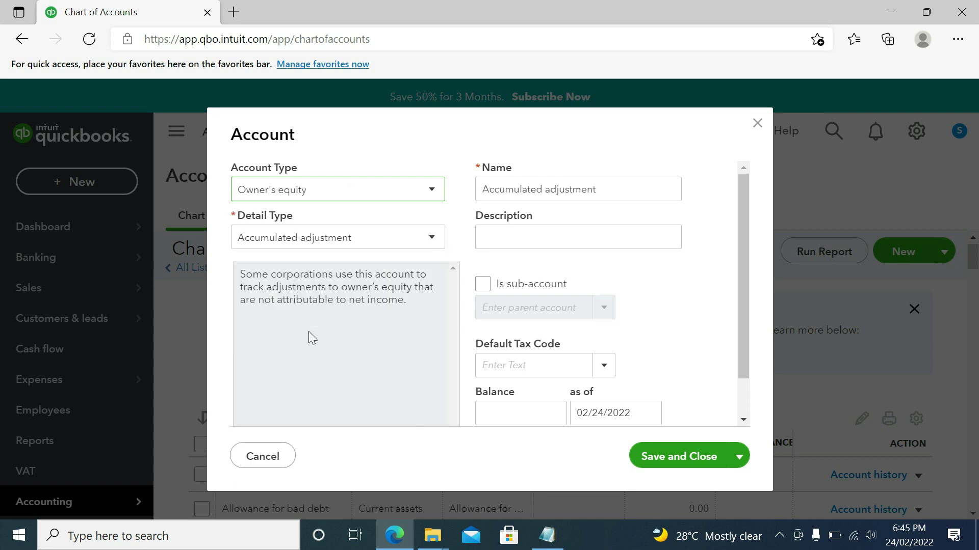
click(337, 244)
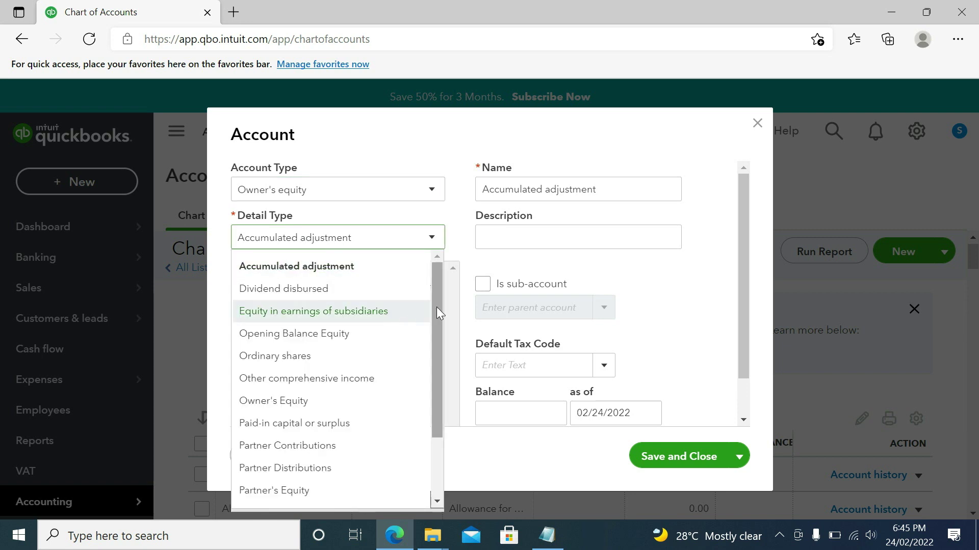
drag(437, 306, 445, 353)
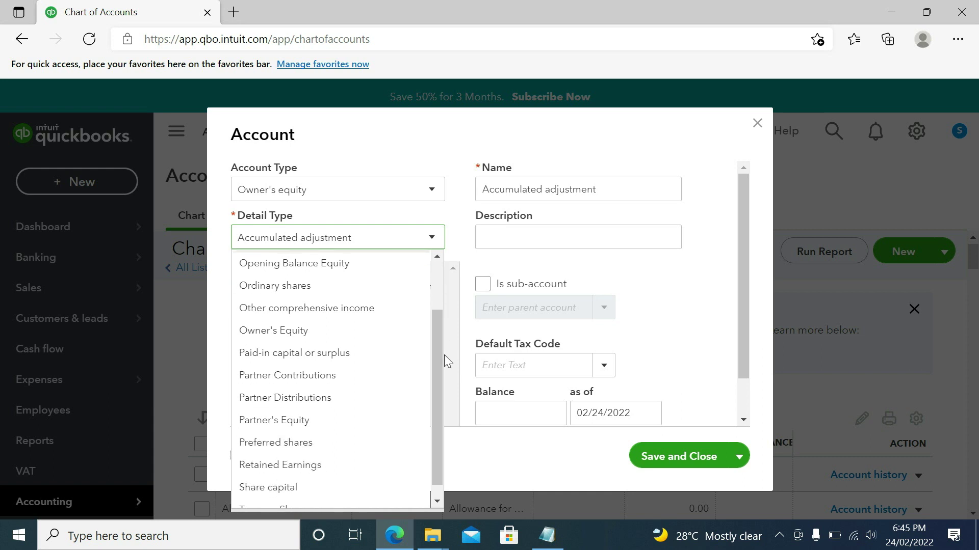
click(314, 331)
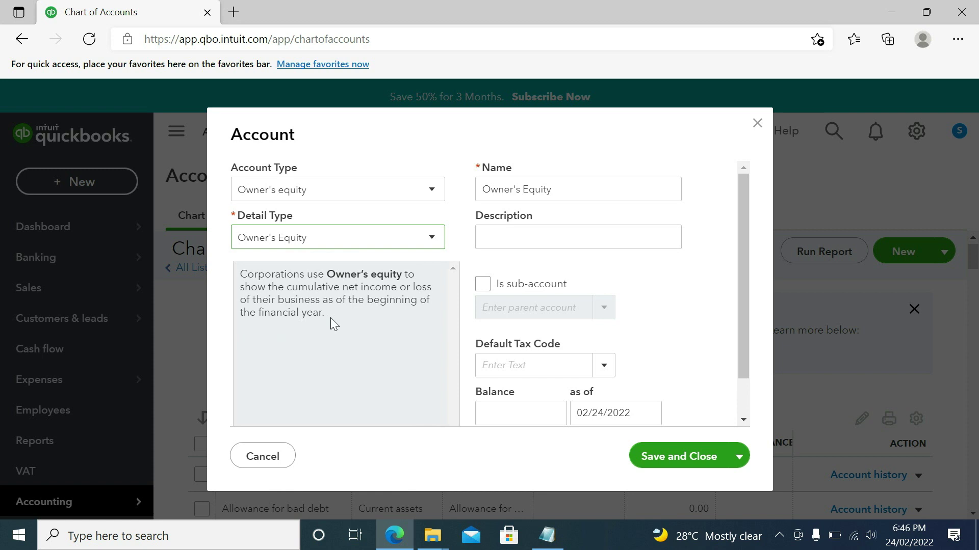
Set the new equity account's detail type to Share capital and its name to Share capital A.
click(430, 238)
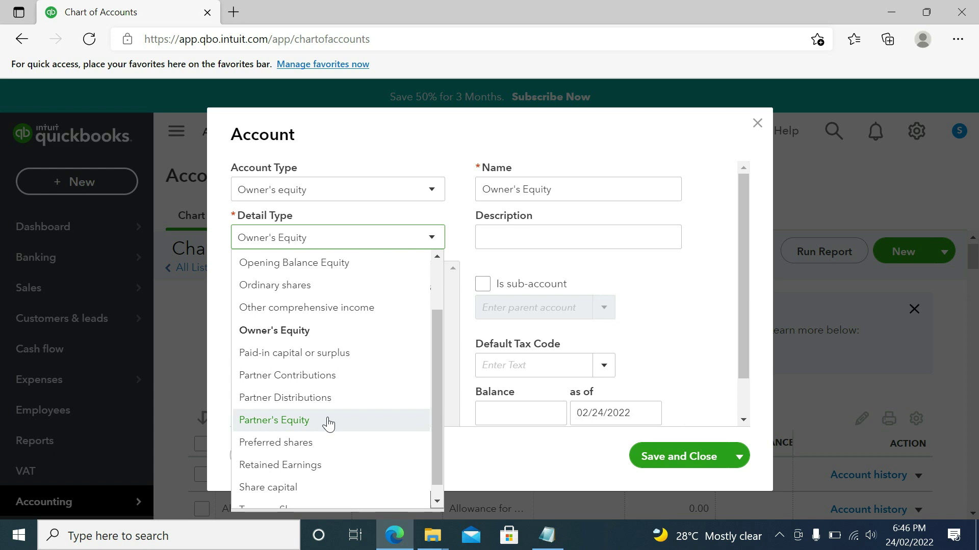
click(276, 490)
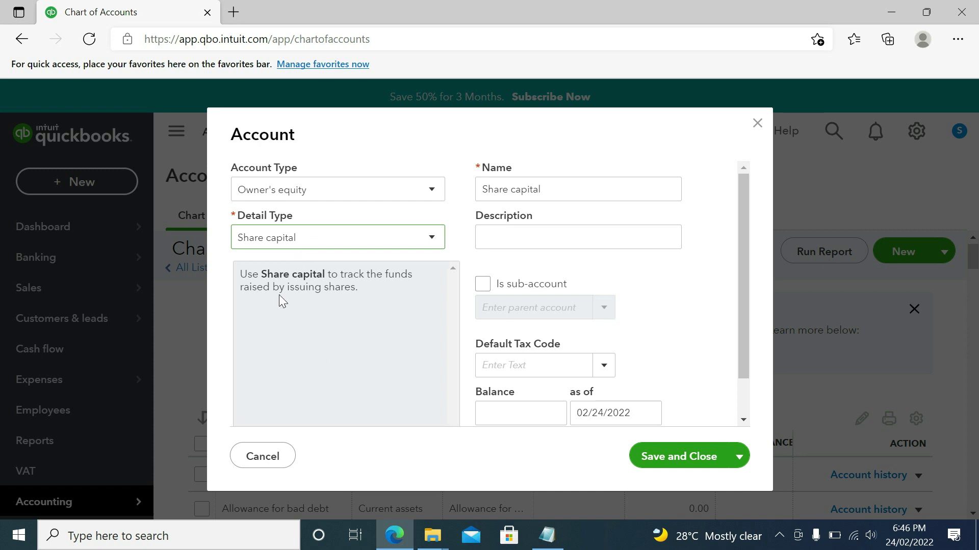
click(528, 190)
triple_click(549, 191)
click(549, 192)
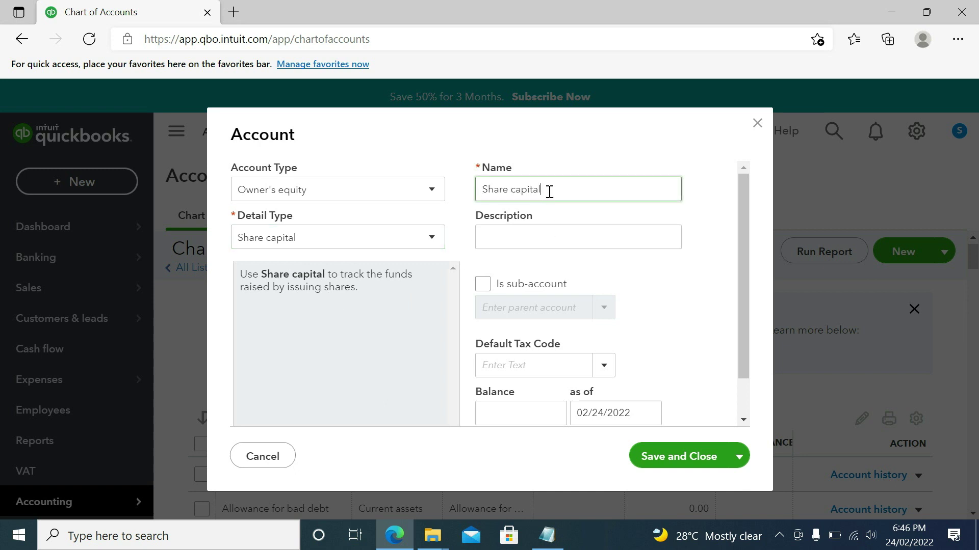
text(A)
Enter Share Capital A as the account's description, then save and close the account.
click(509, 232)
text(Share)
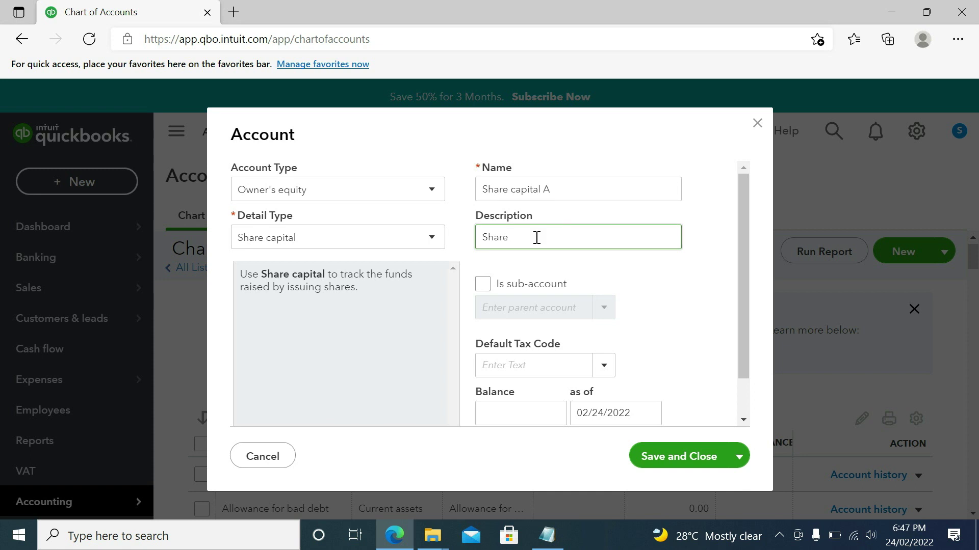
text( Capital A)
click(662, 459)
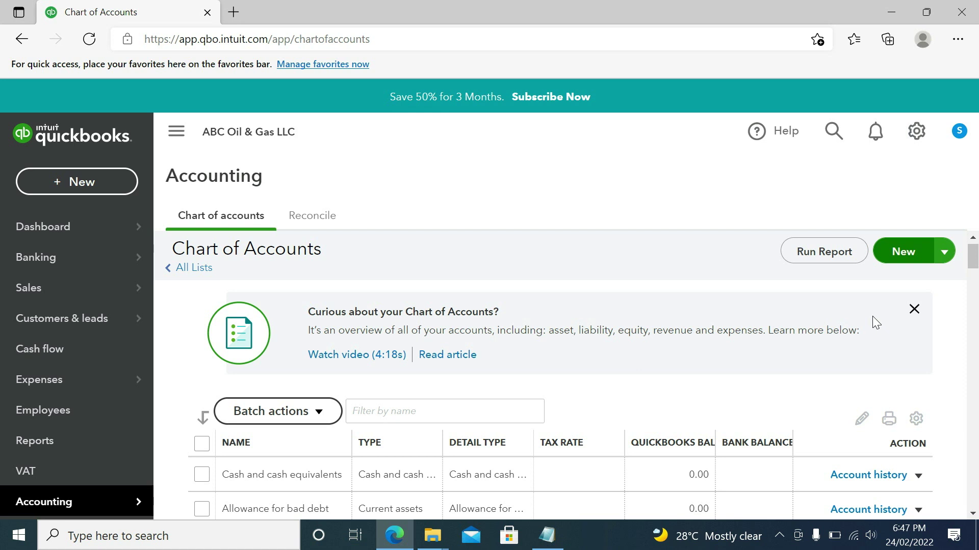
Start another new account with account type Cash and cash equivalents and detail type Cash on hand.
click(900, 254)
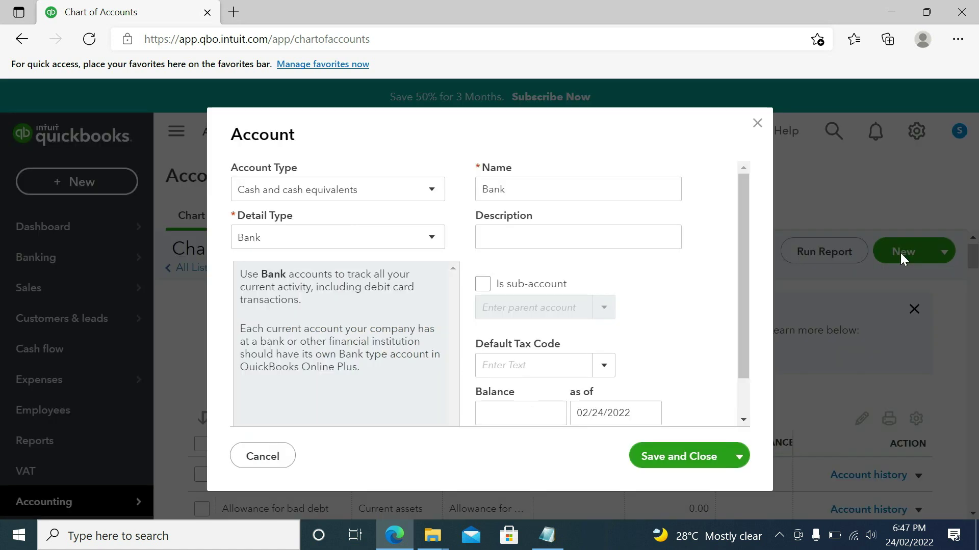
click(367, 199)
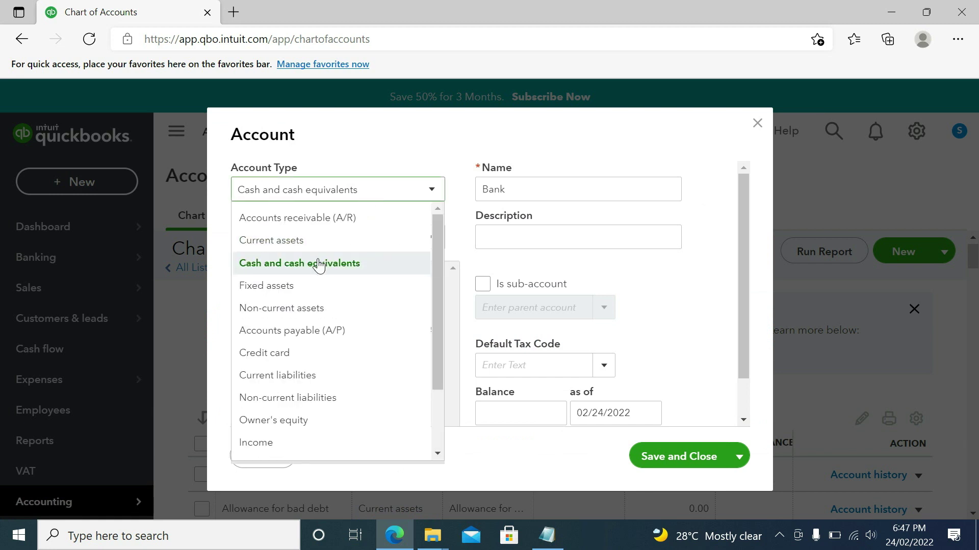
click(318, 264)
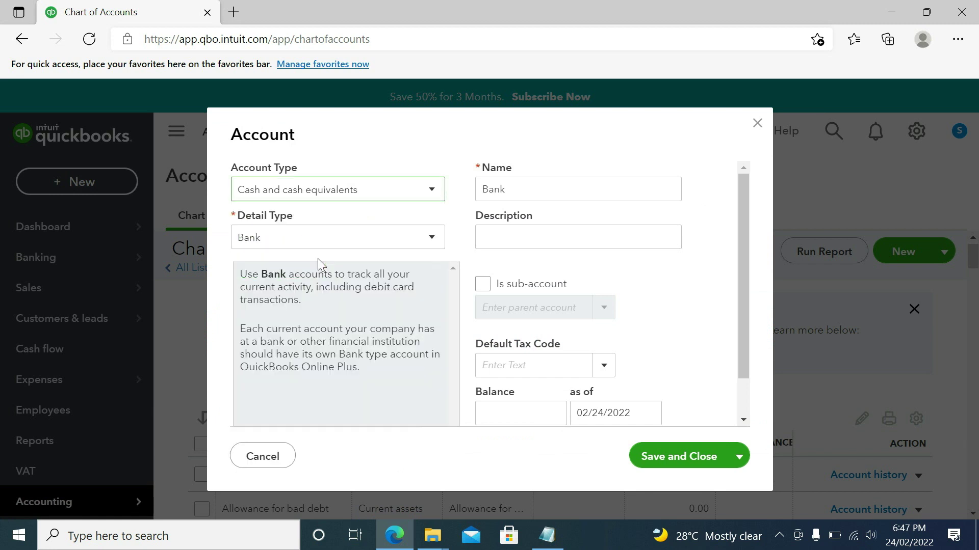
click(290, 241)
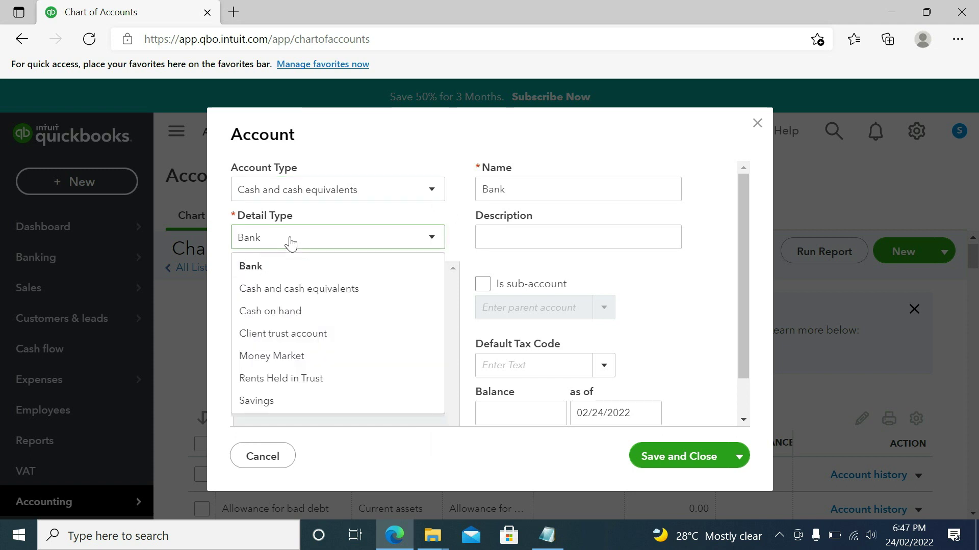
click(291, 317)
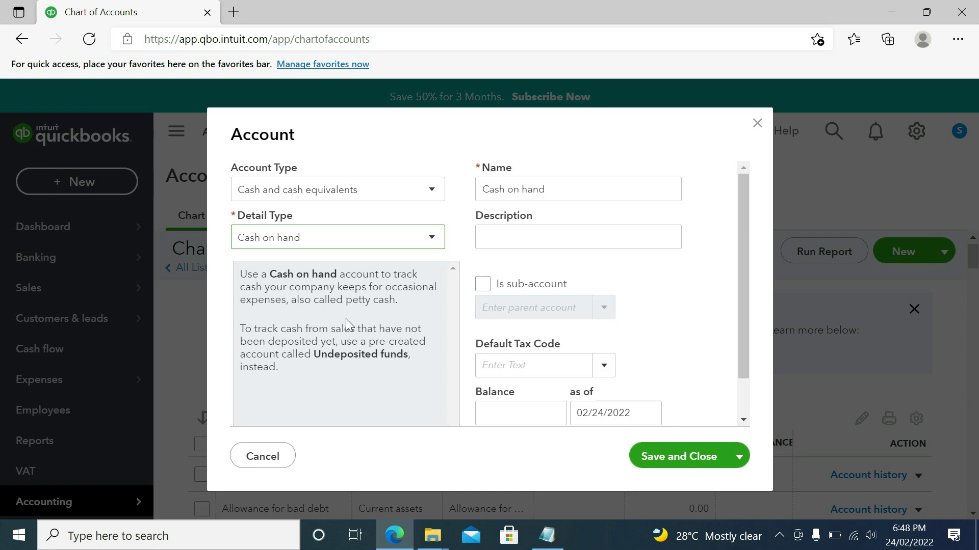
Replace the new cash on hand account's name with Petty Cash.
triple_click(559, 191)
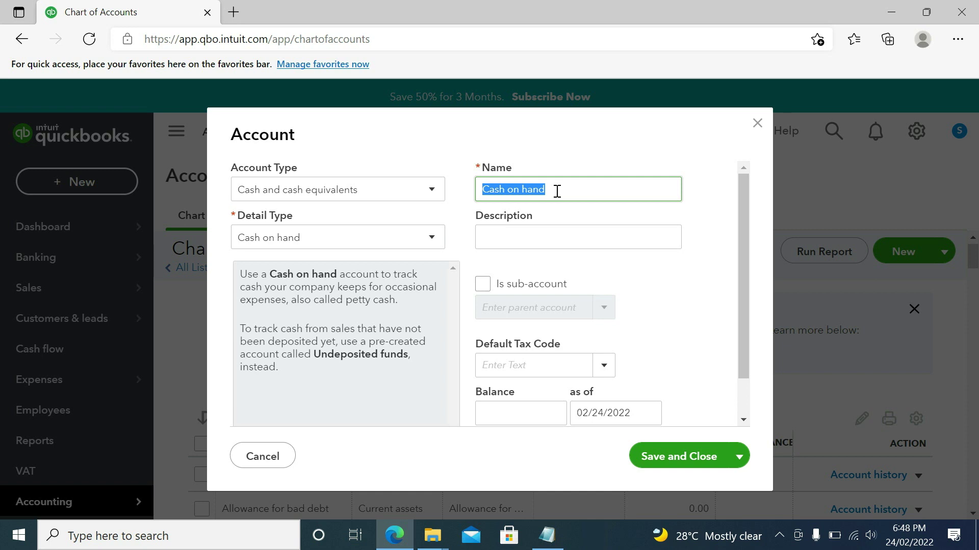
click(557, 191)
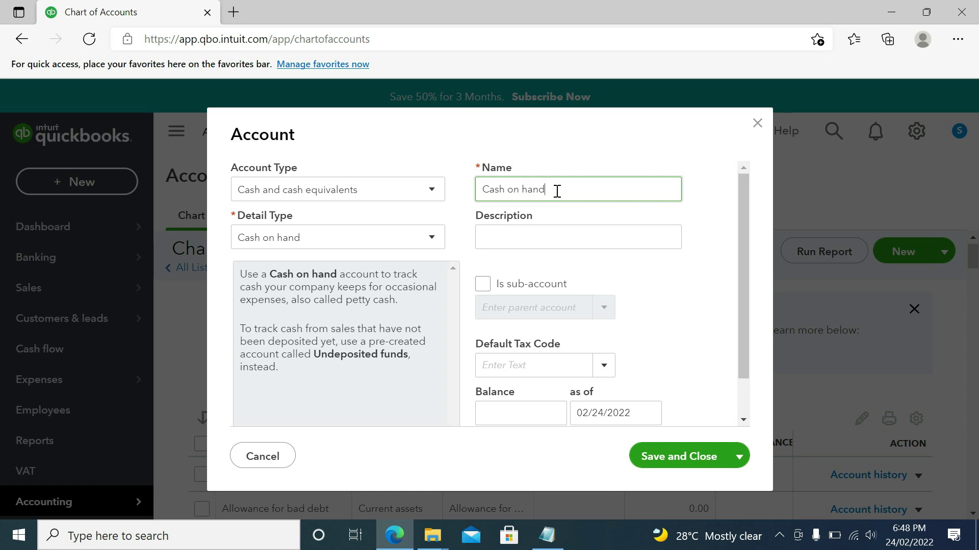
key(BackSpace)
key(BackSpace)
key(BackSpace)
key(BackSpace)
key(BackSpace)
key(BackSpace)
key(BackSpace)
key(BackSpace)
key(BackSpace)
key(BackSpace)
key(BackSpace)
key(BackSpace)
text(Petty Cash)
Enter Petty Cash as the account's description, then save and close the account.
key(Tab)
text(Petty C)
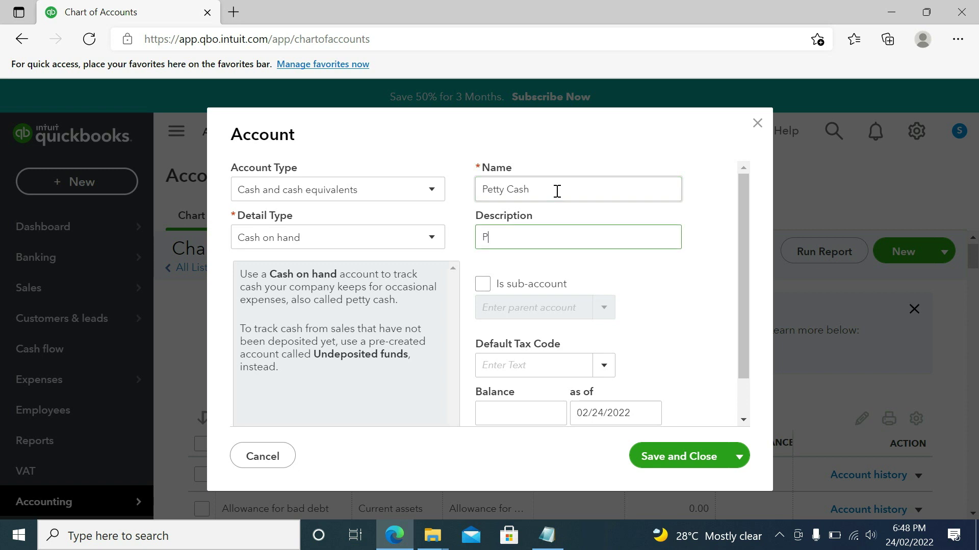
text(ash)
key(Tab)
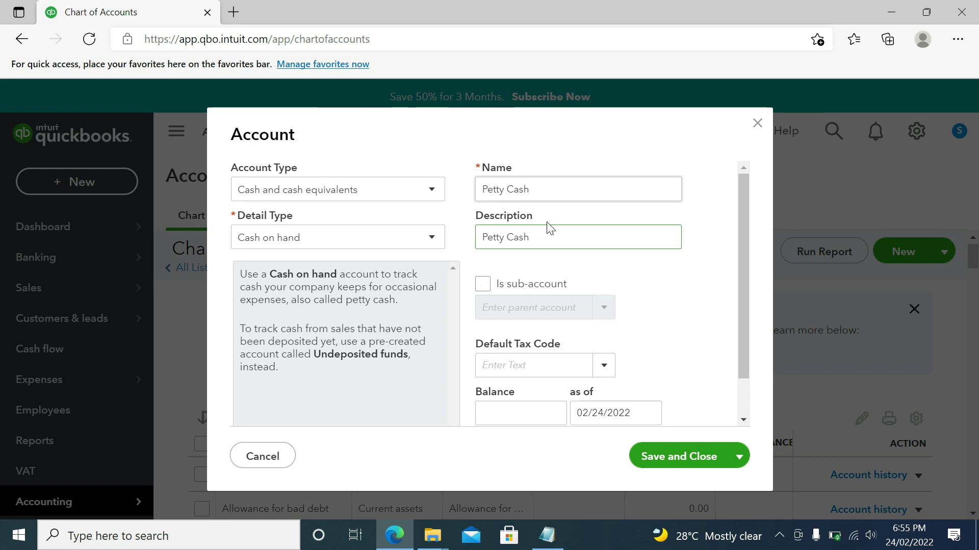
click(551, 236)
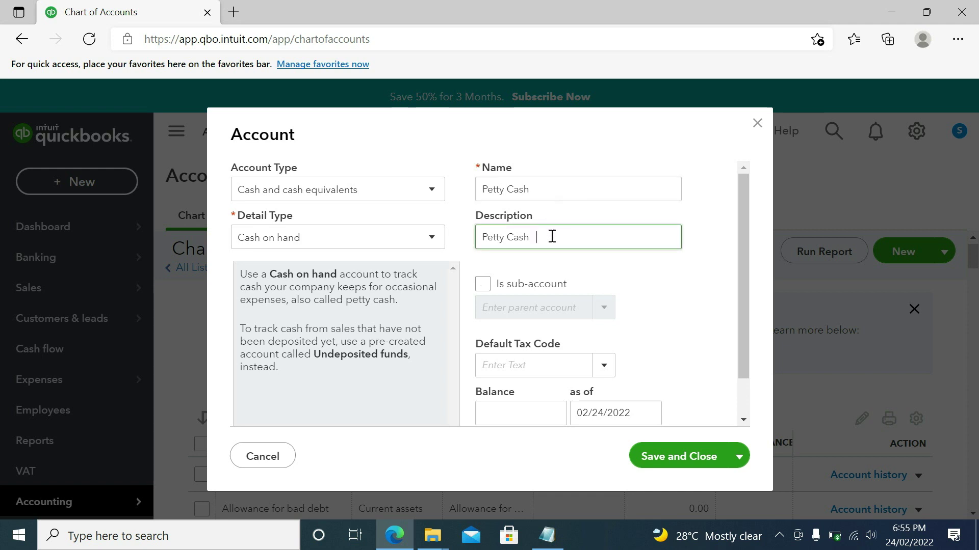
click(685, 461)
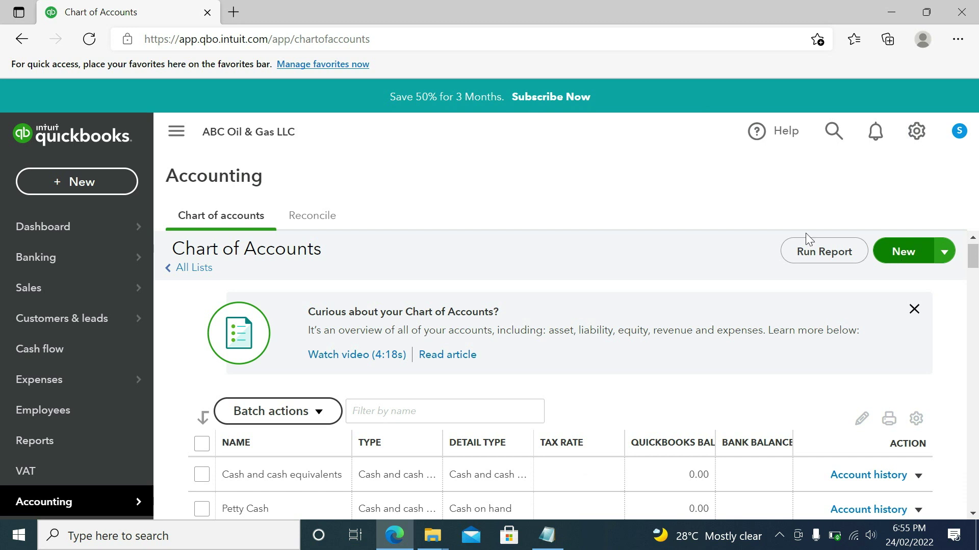
Start another new account in the Chart of Accounts with the account type Expenses.
click(894, 260)
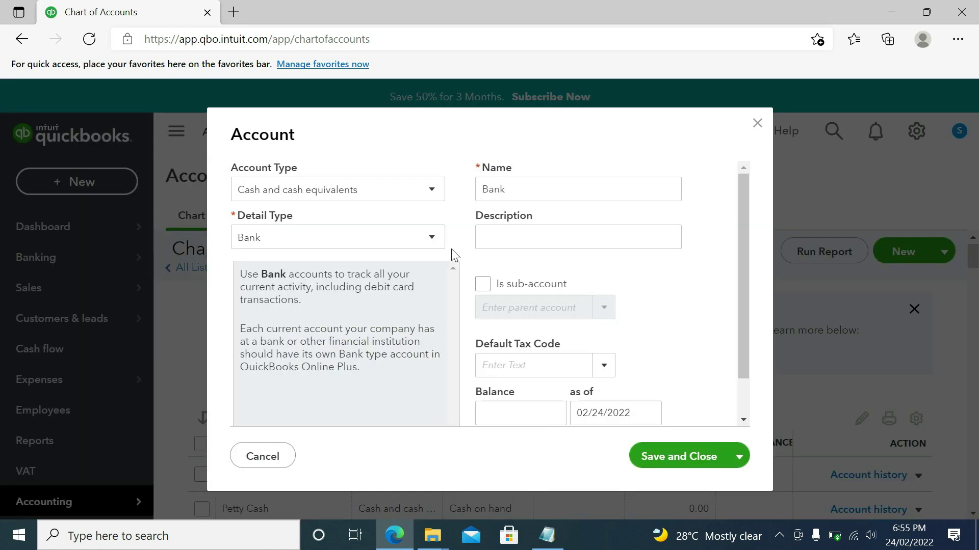
click(363, 193)
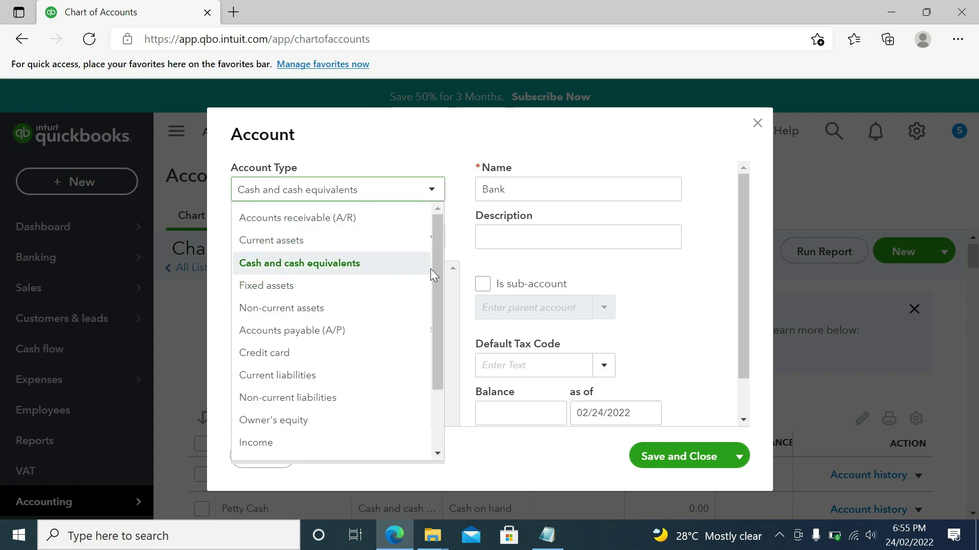
drag(440, 256, 444, 348)
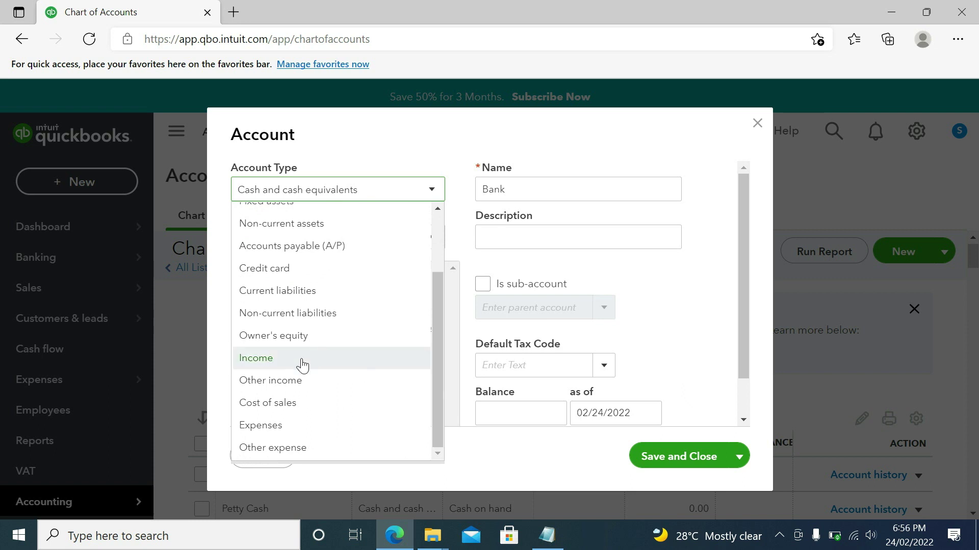
click(283, 427)
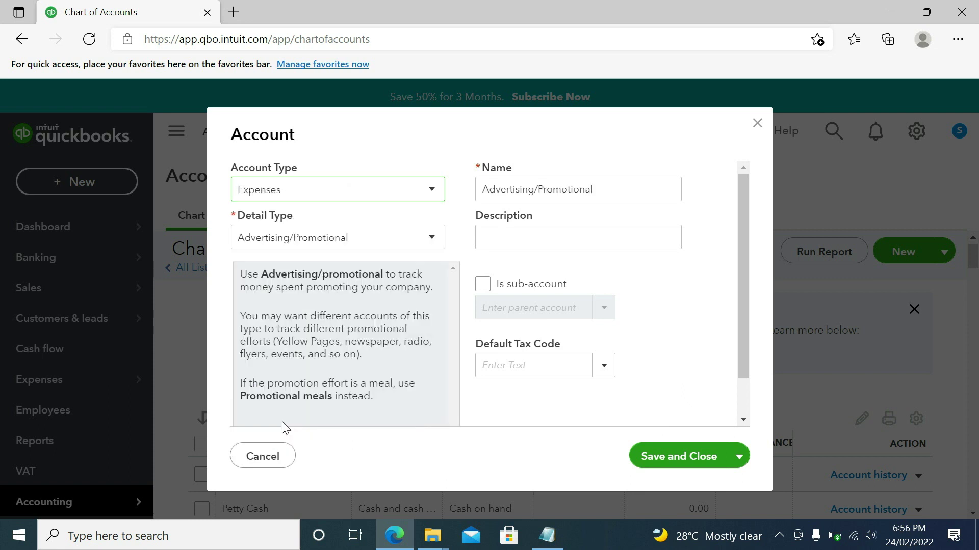
Look through the expense detail types and choose Supplies and materials for the new account.
click(325, 249)
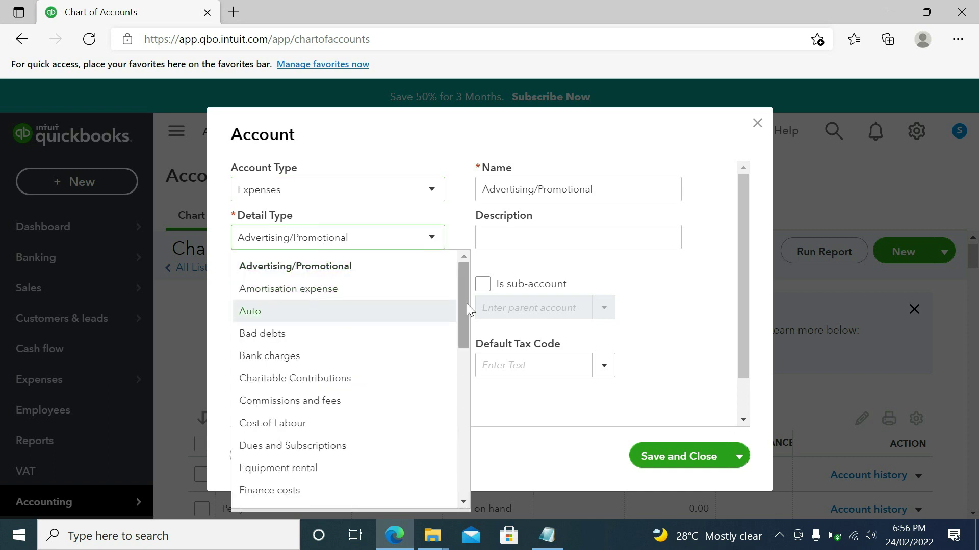
drag(467, 304, 480, 464)
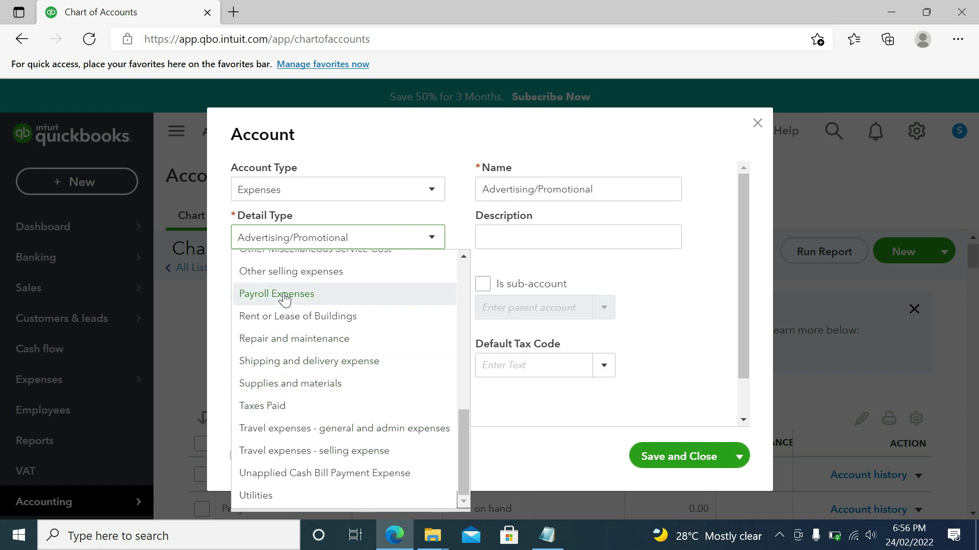
mouse_move(466, 418)
mouse_down()
mouse_move(453, 286)
mouse_move(467, 421)
mouse_up()
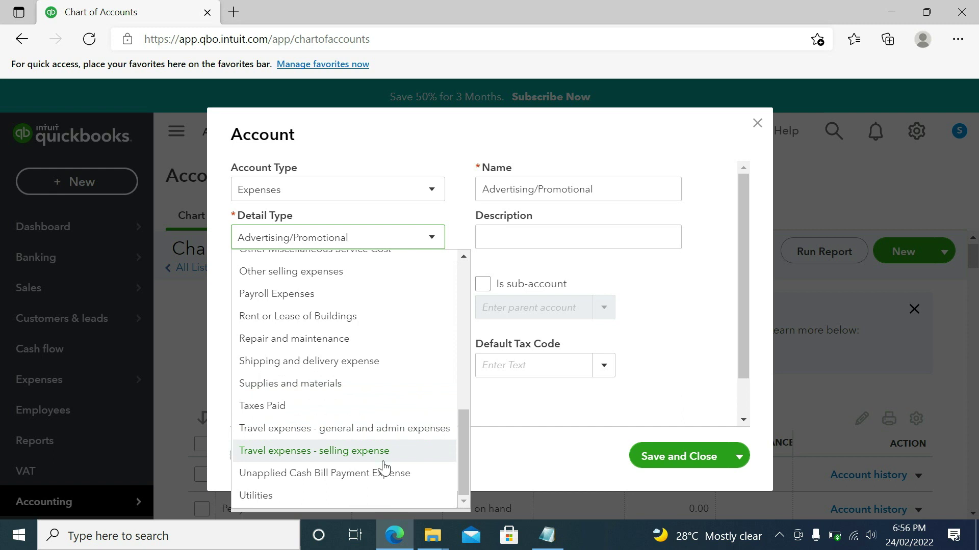
click(327, 385)
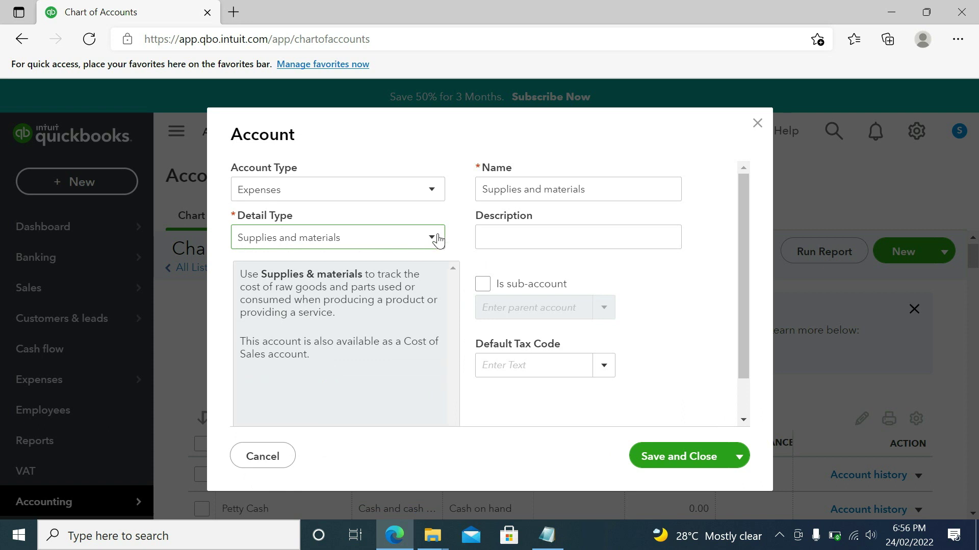
Set the expense account's detail type to Office/General Administrative Expenses.
click(363, 246)
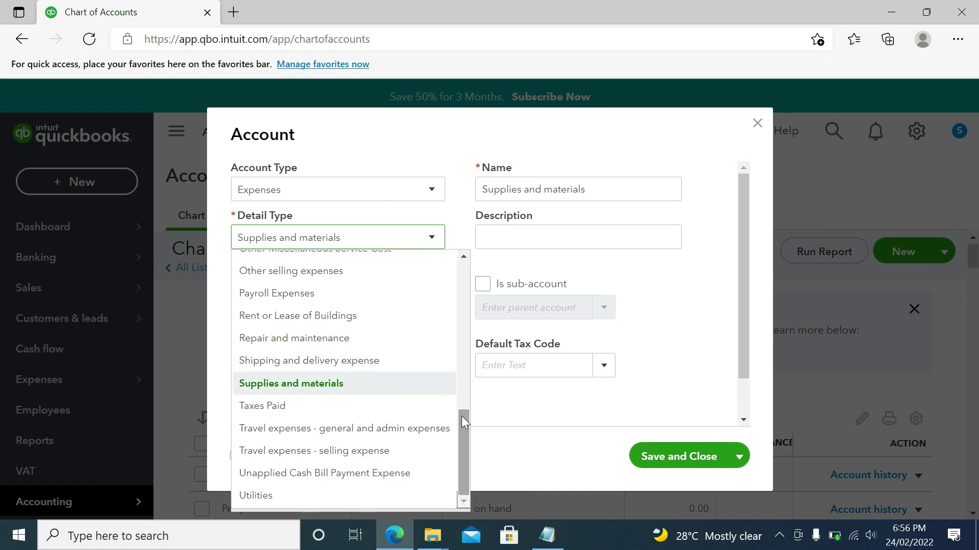
drag(461, 417, 454, 374)
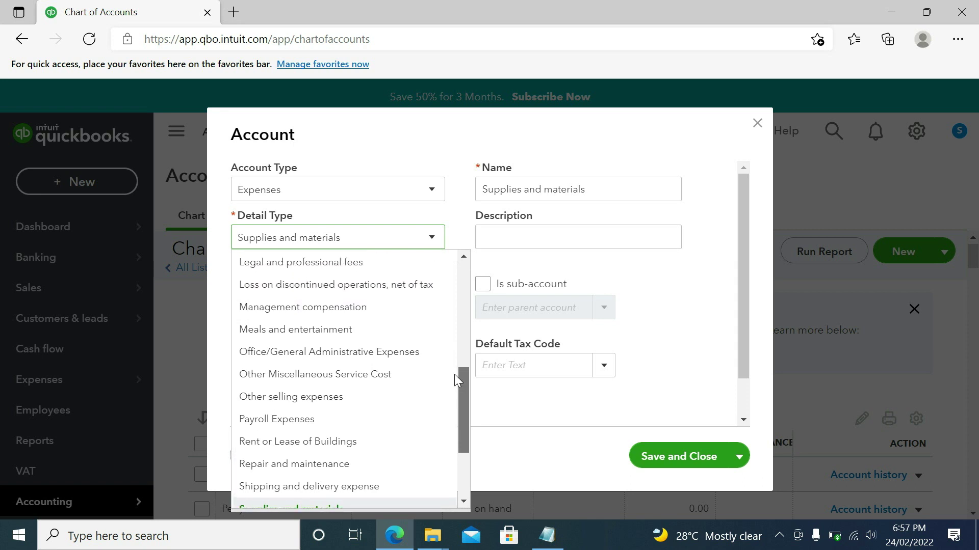
click(395, 356)
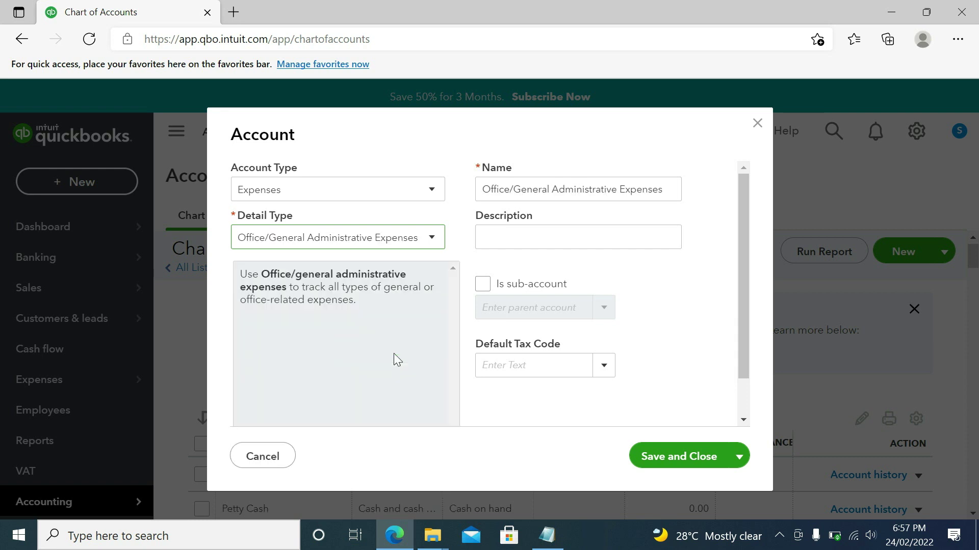
Rename the new expense account as Printing & Stationery.
triple_click(667, 188)
text(P)
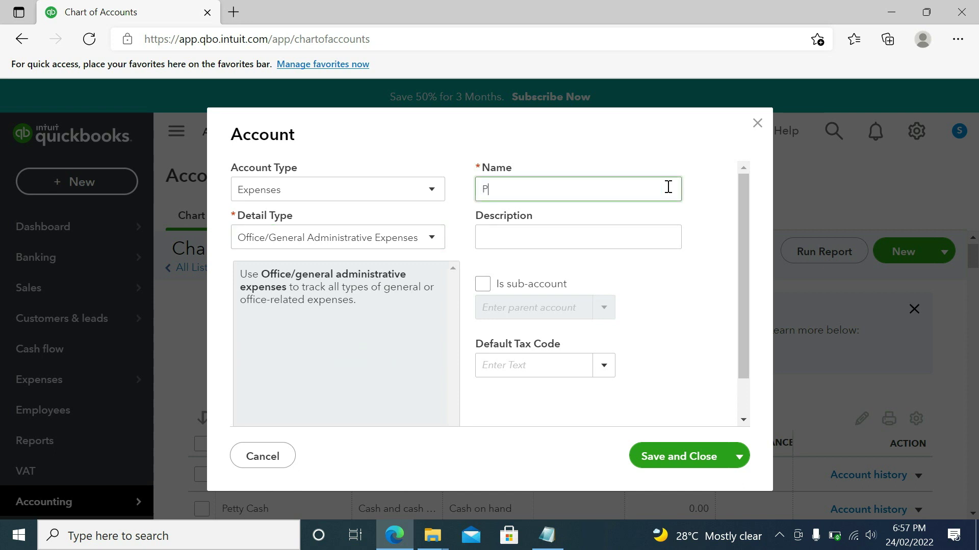
text(rinting )
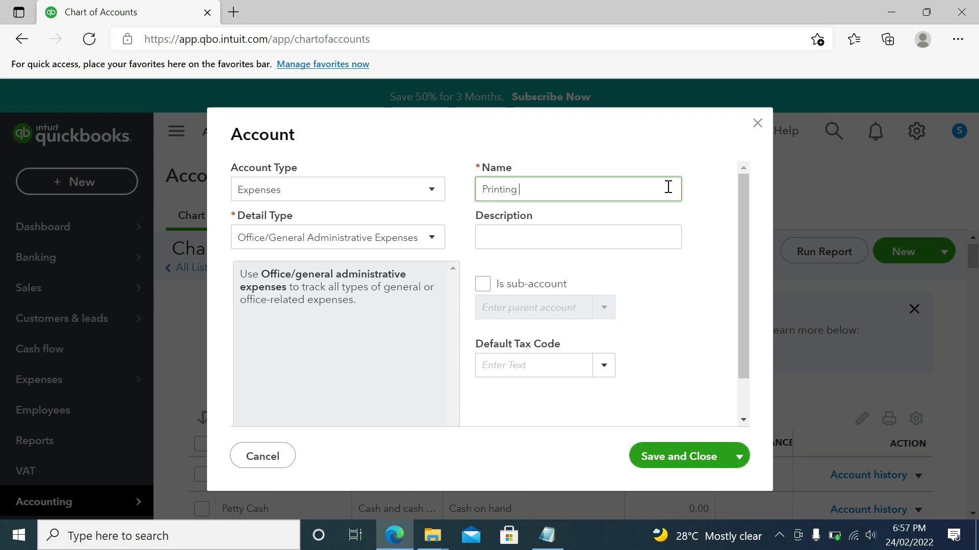
text(& Stationery)
key(Tab)
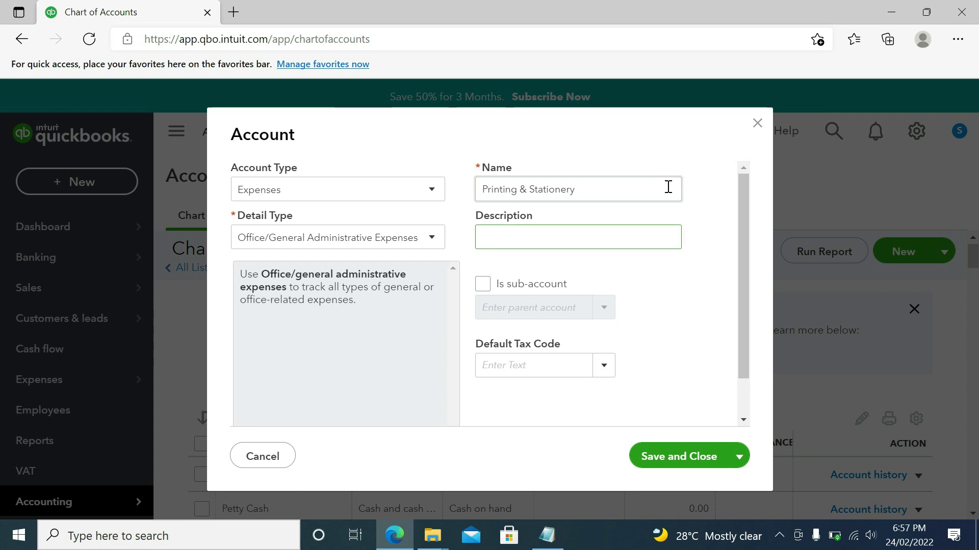
Copy the name Printing & Stationery into the account's description, then save and close the account.
key(shift+Tab)
key(ctrl+c)
key(Tab)
key(ctrl+v)
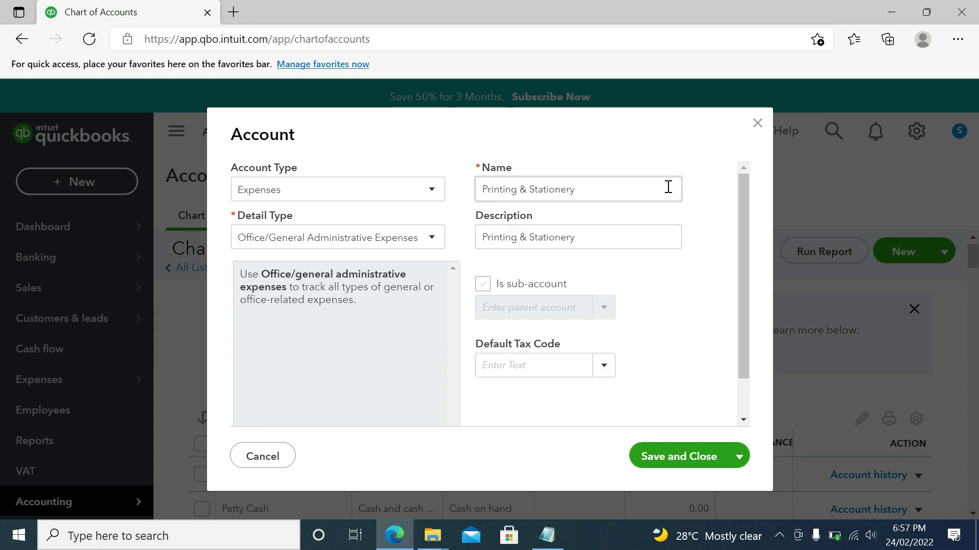
click(659, 456)
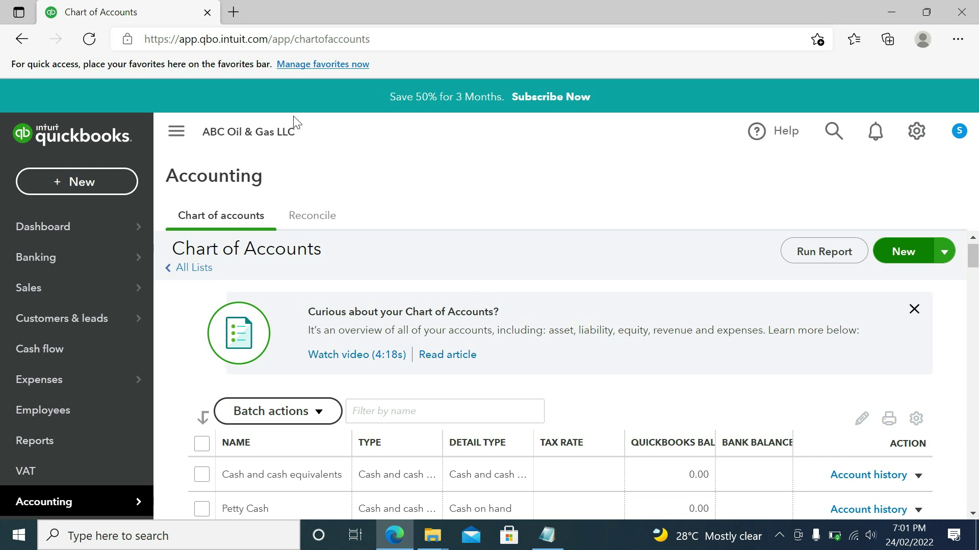
Create a new journal entry and choose Petty Cash as the account on line 1.
click(87, 187)
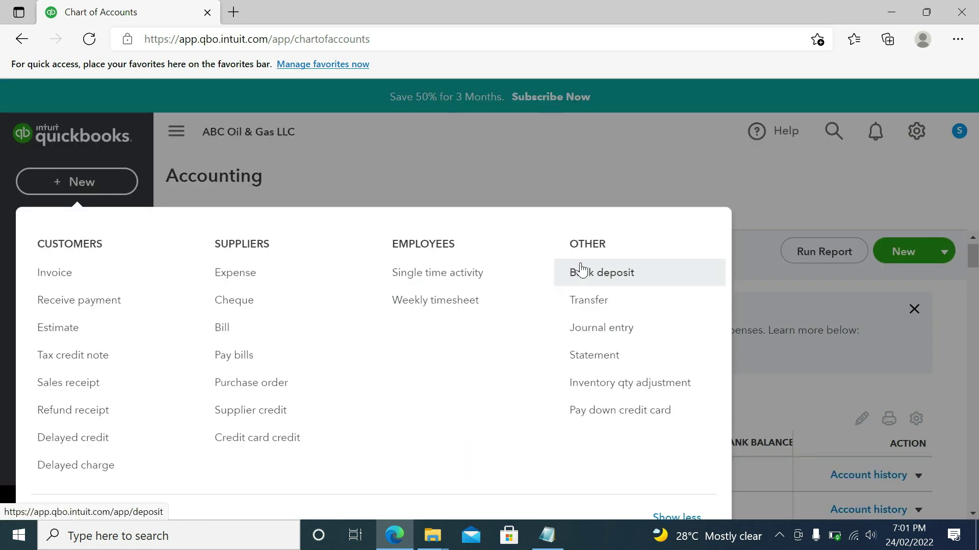
click(603, 329)
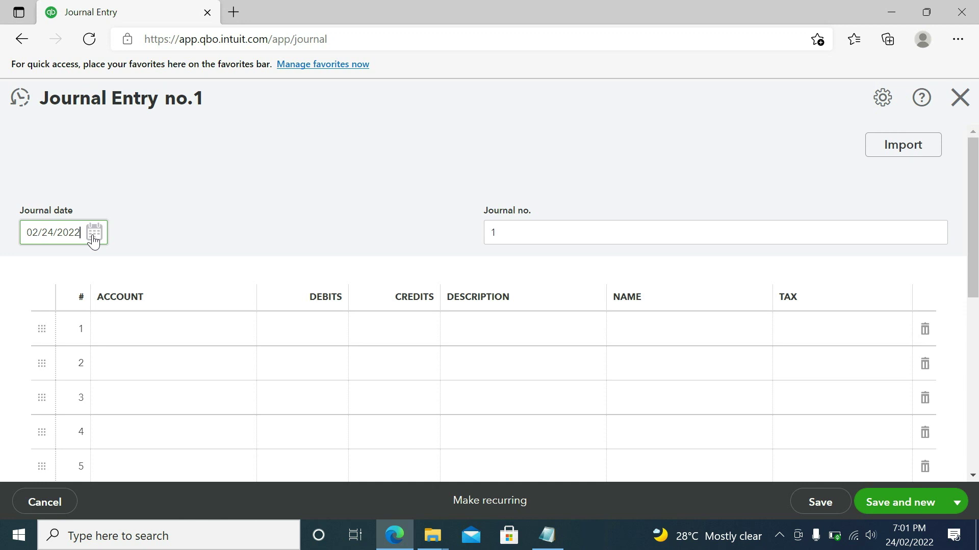
click(138, 332)
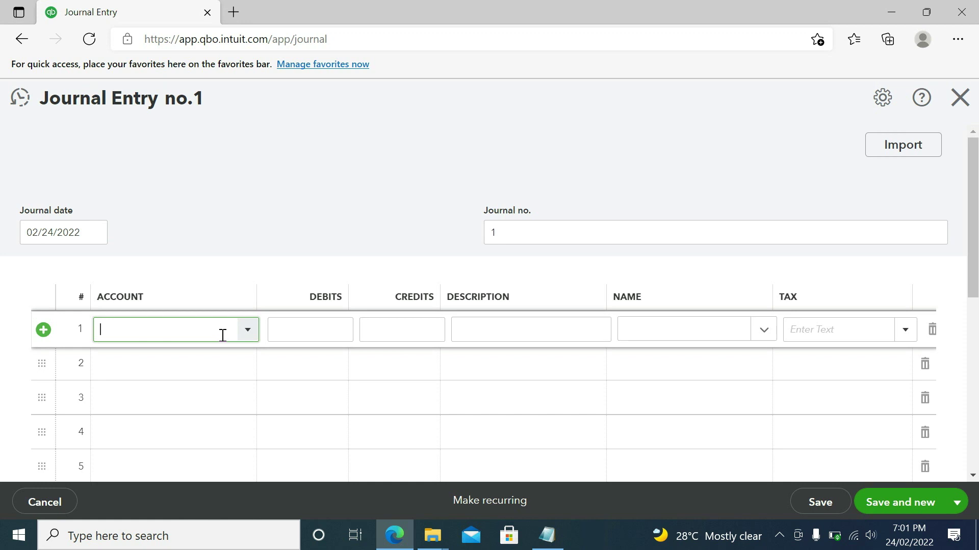
text(cash equivalents)
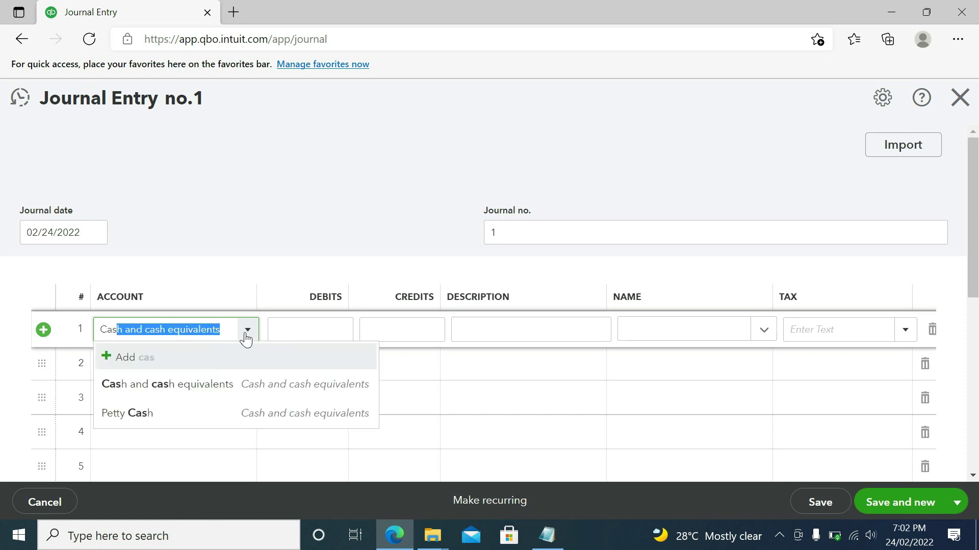
click(172, 415)
Enter a debit of 500,000 on the Petty Cash line with the description "Being capital received from A".
click(291, 330)
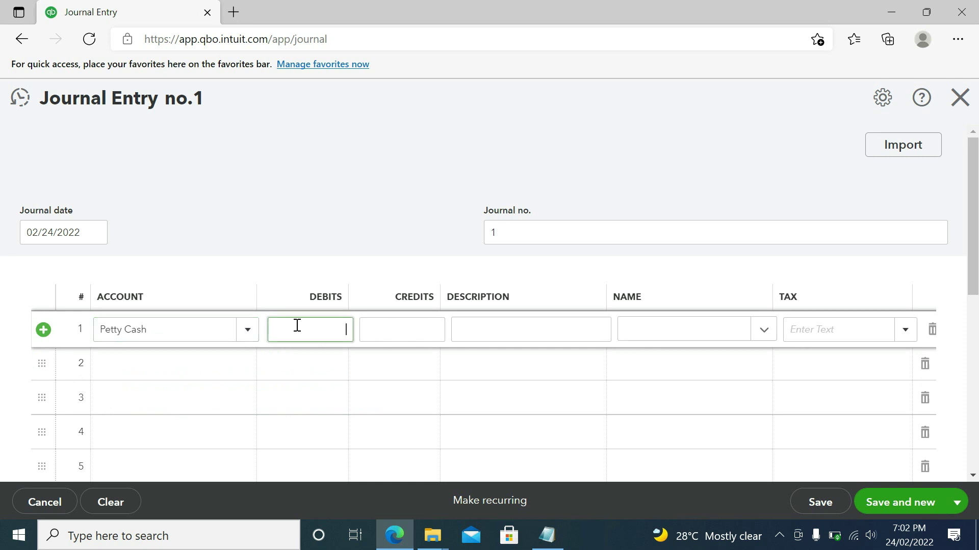
text(500000)
key(Tab)
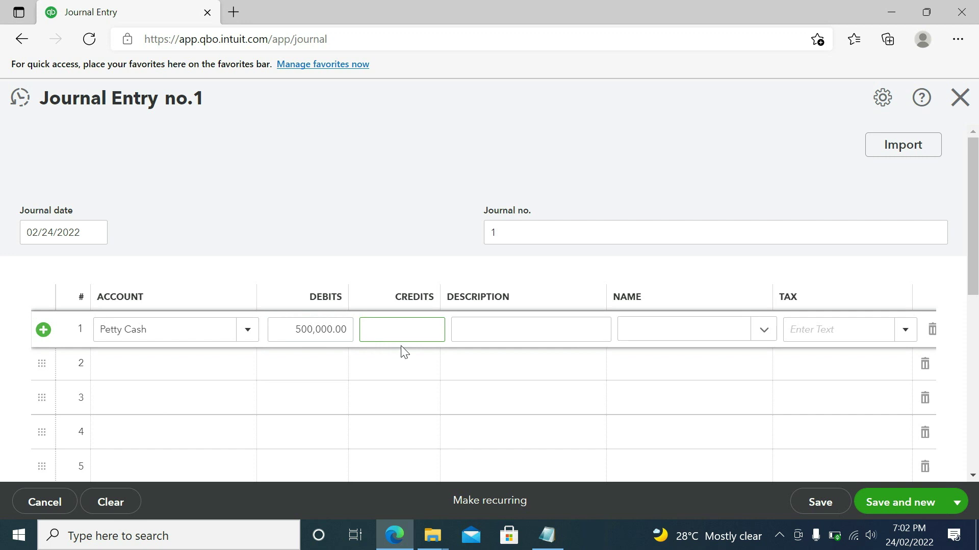
key(Tab)
text(Be)
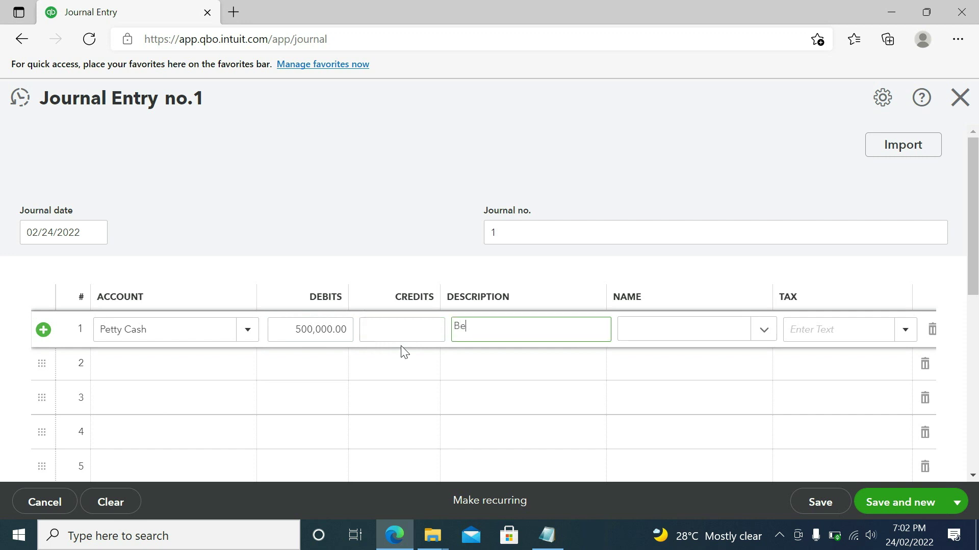
text(ing capital received from )
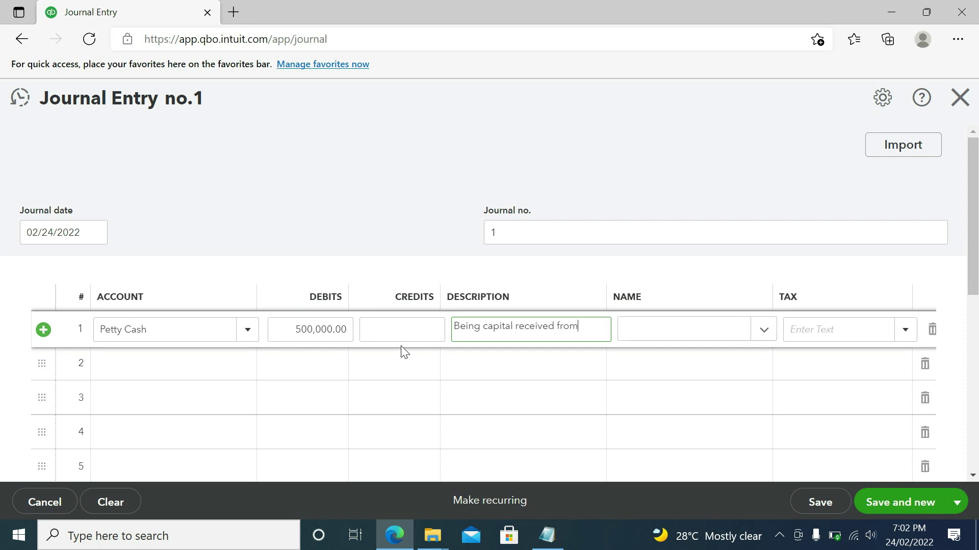
text(A)
key(Tab)
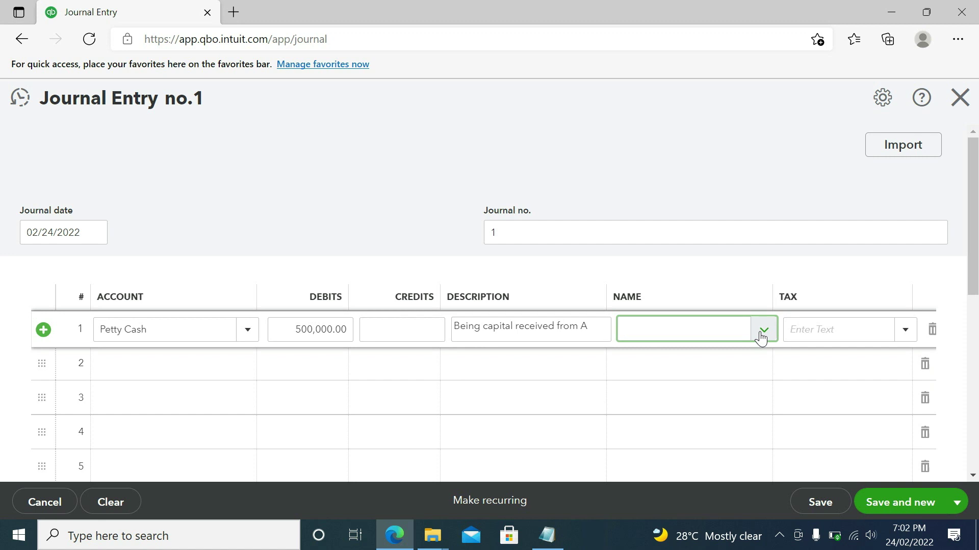
click(761, 335)
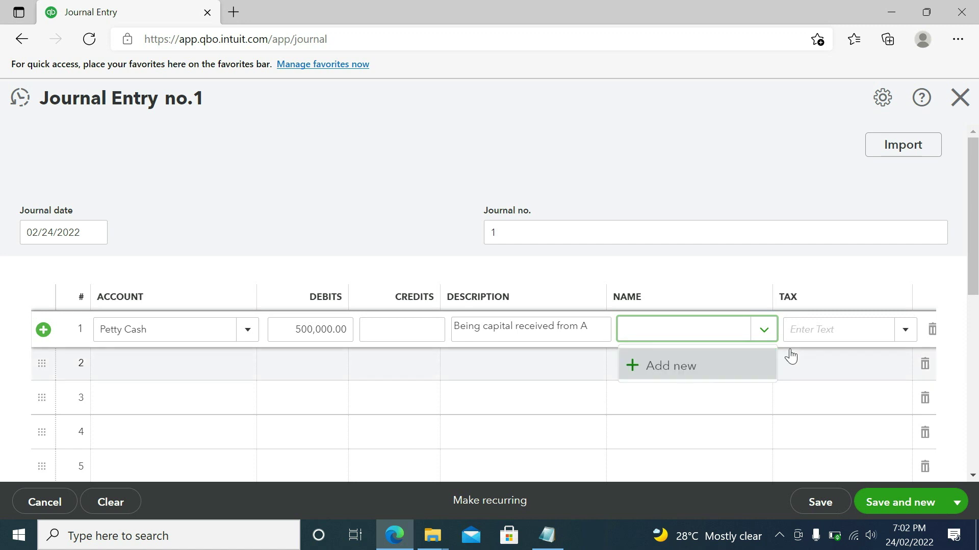
Choose Share capital A as the account on line 2 to take the balancing credit, then save the journal entry.
click(148, 365)
text(share)
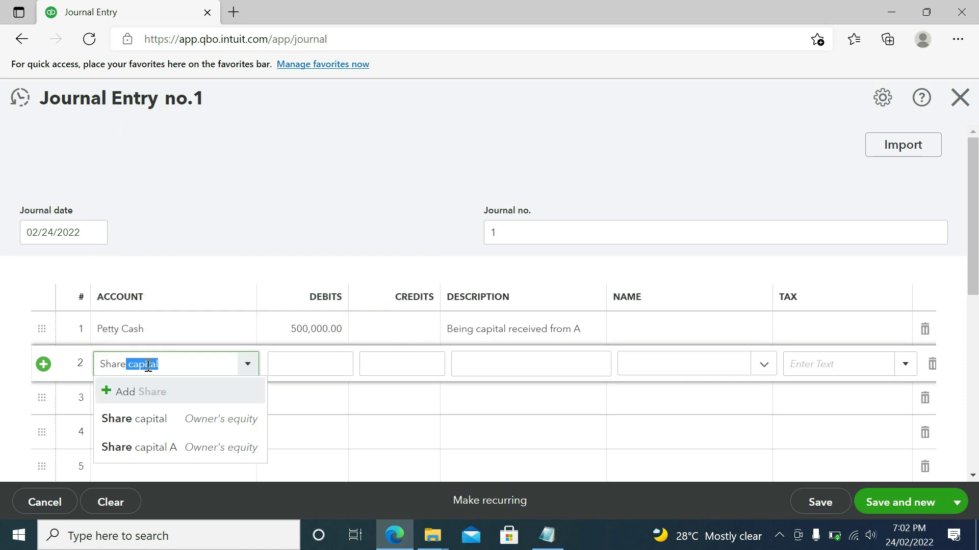
click(163, 448)
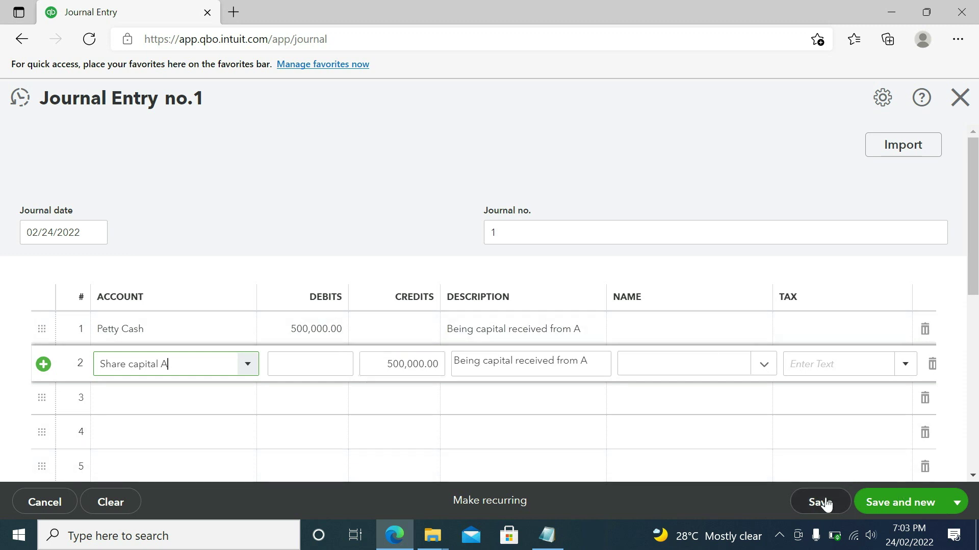
click(826, 505)
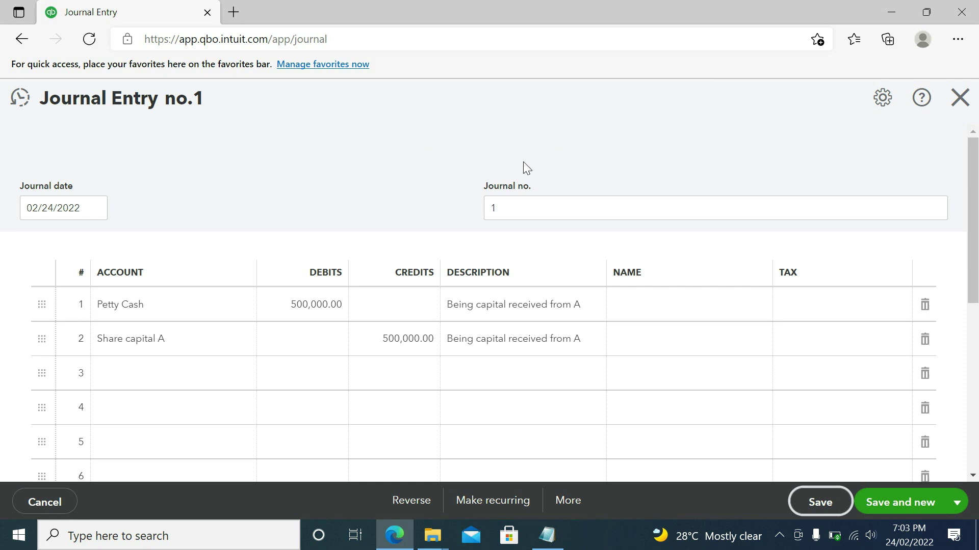
Leave the saved journal entry, go to the Reports page and dismiss the Reports center introduction.
click(20, 45)
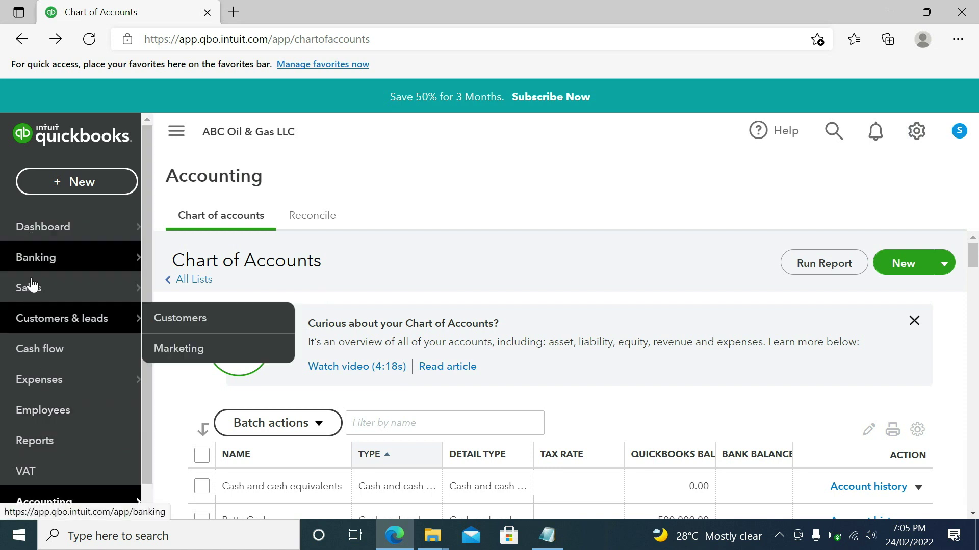
click(36, 442)
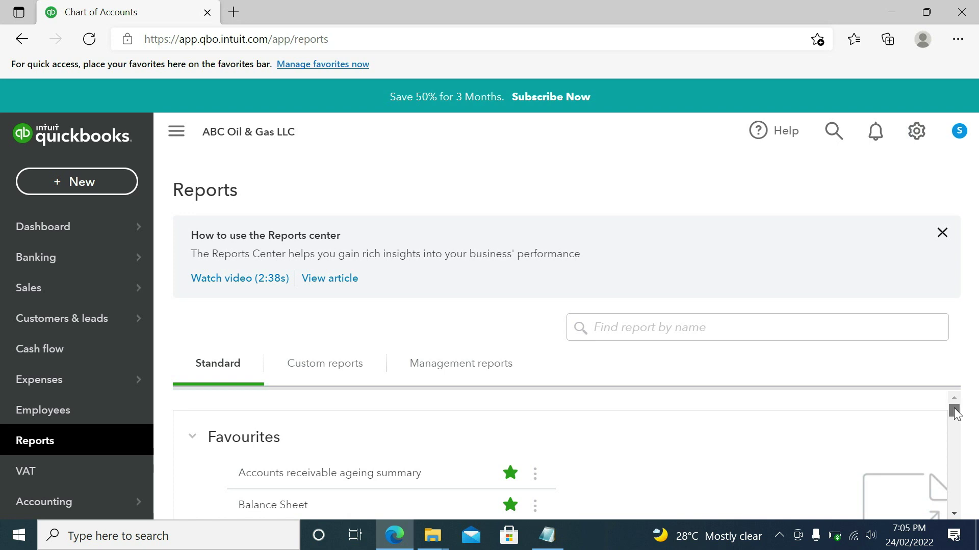
drag(954, 408, 954, 418)
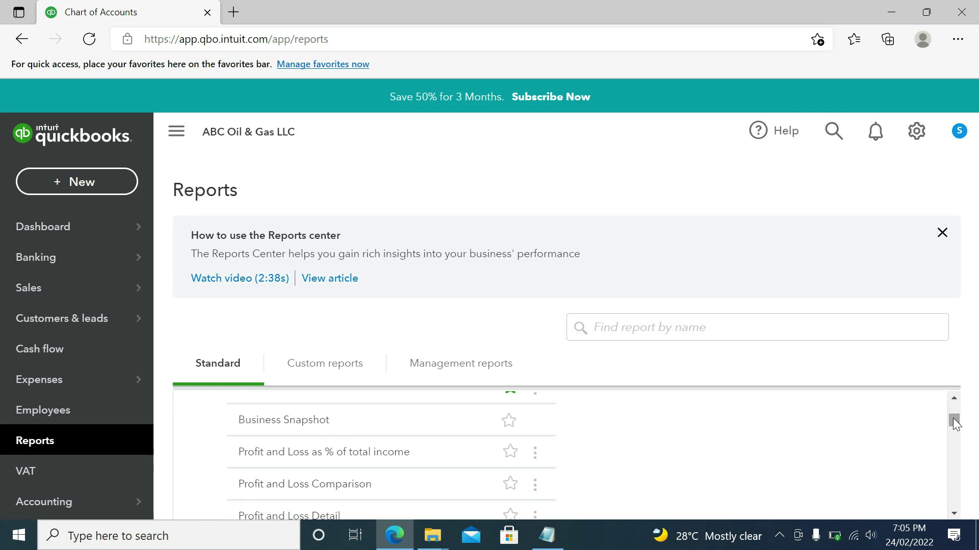
click(942, 233)
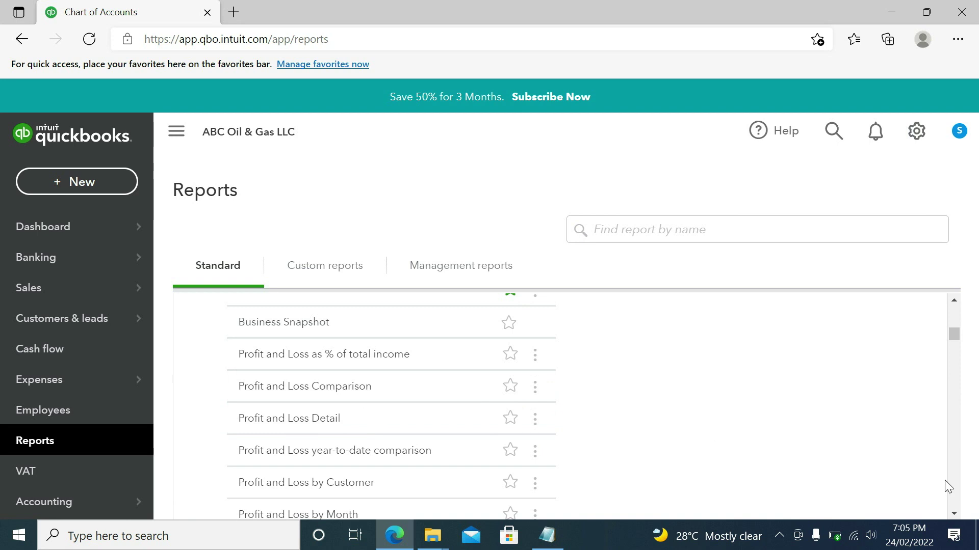
Find the For my accountant group among the standard reports and open its Balance Sheet report.
drag(955, 516, 955, 516)
drag(956, 517, 955, 516)
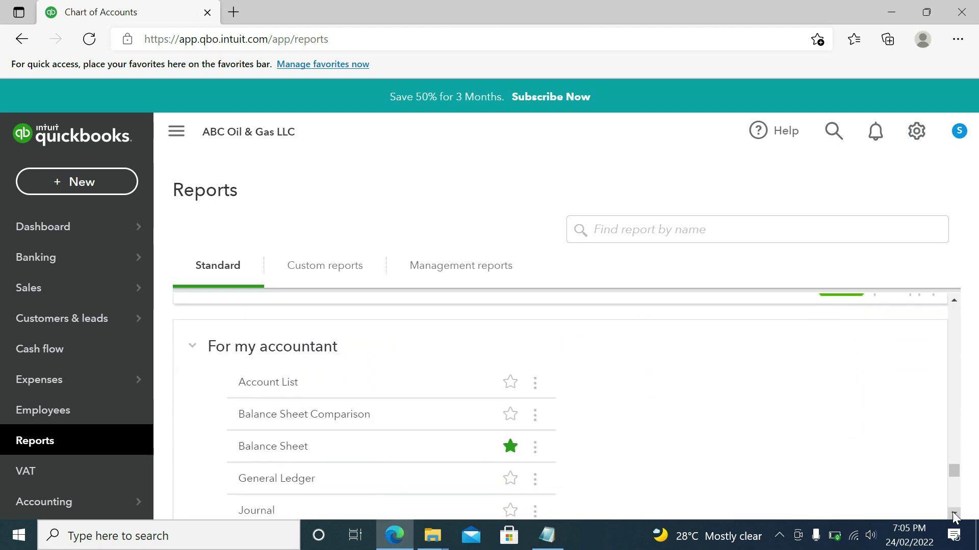
click(955, 517)
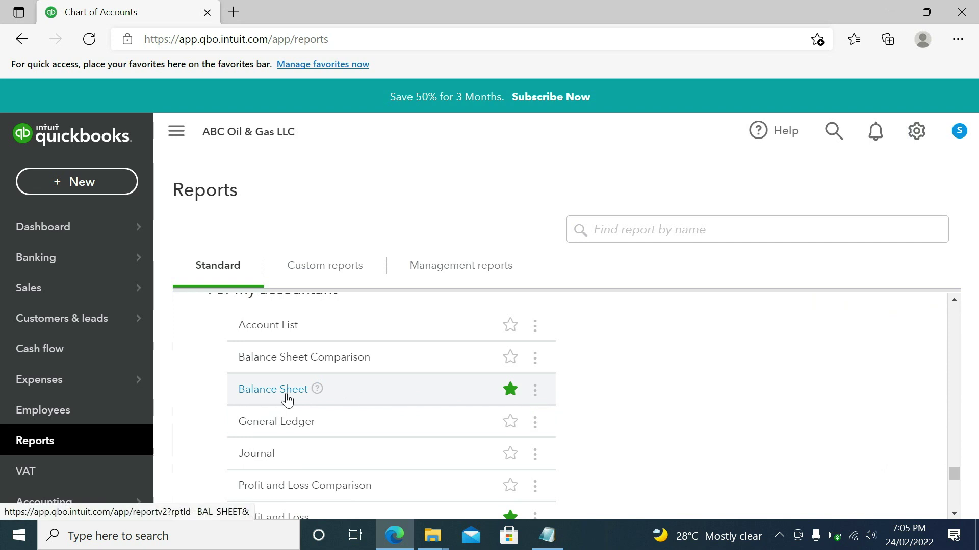
click(285, 395)
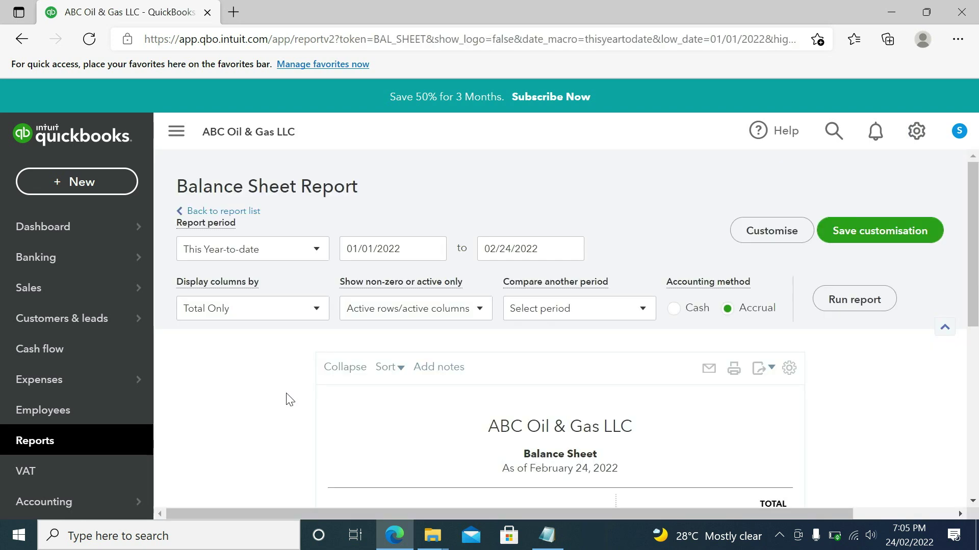
Examine the Balance Sheet's assets, liabilities and shareholders' equity, checking the Petty Cash and Share capital A lines.
scroll(290, 400, down, 3)
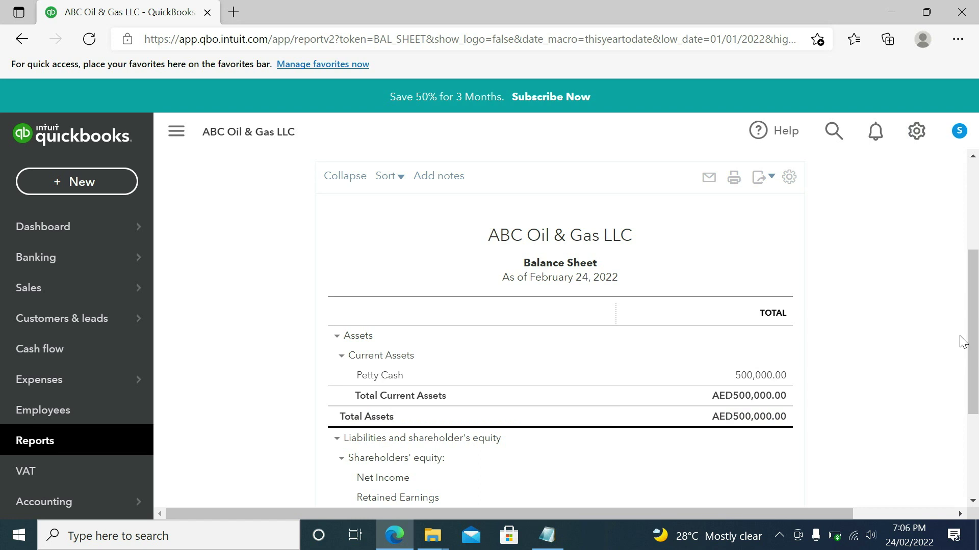
drag(973, 340, 976, 406)
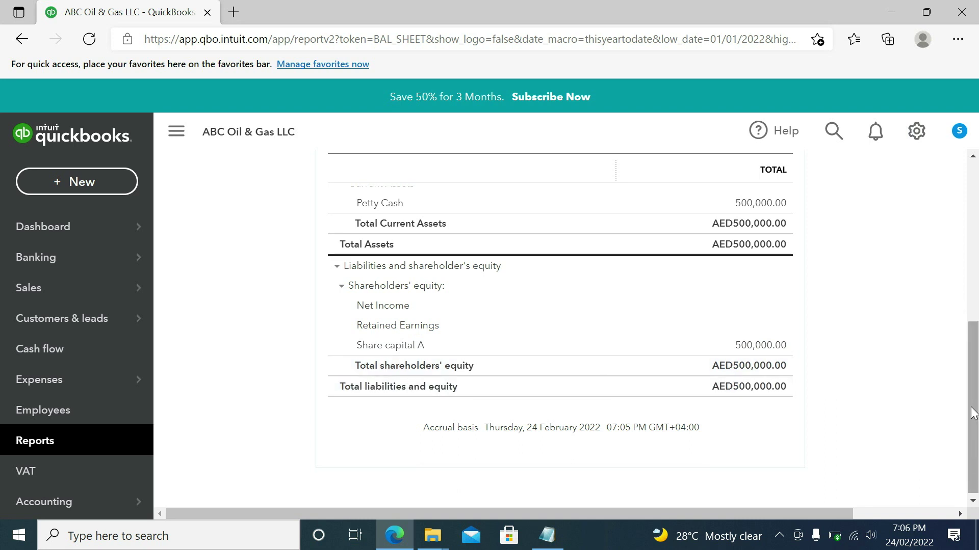
drag(973, 413, 974, 268)
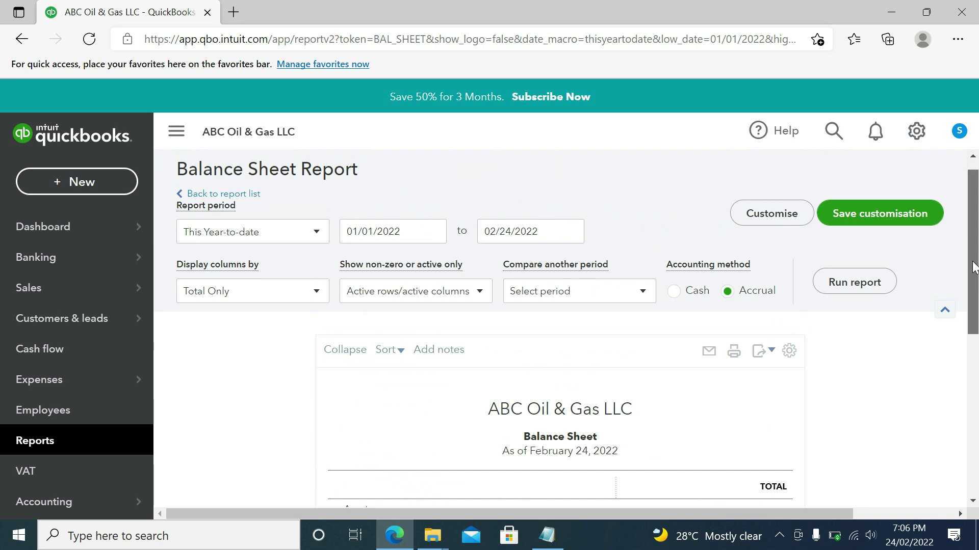
scroll(974, 267, down, 3)
scroll(968, 268, up, 3)
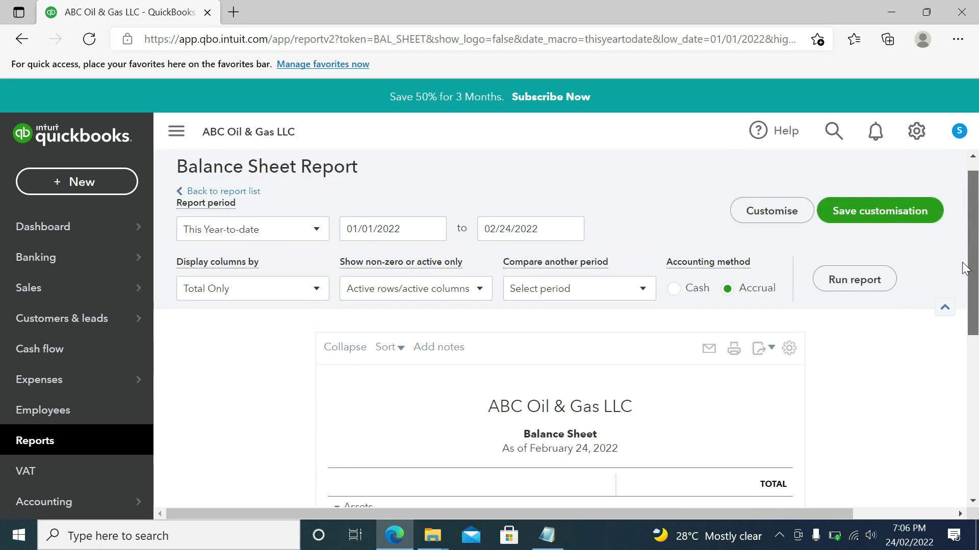
scroll(964, 265, up, 1)
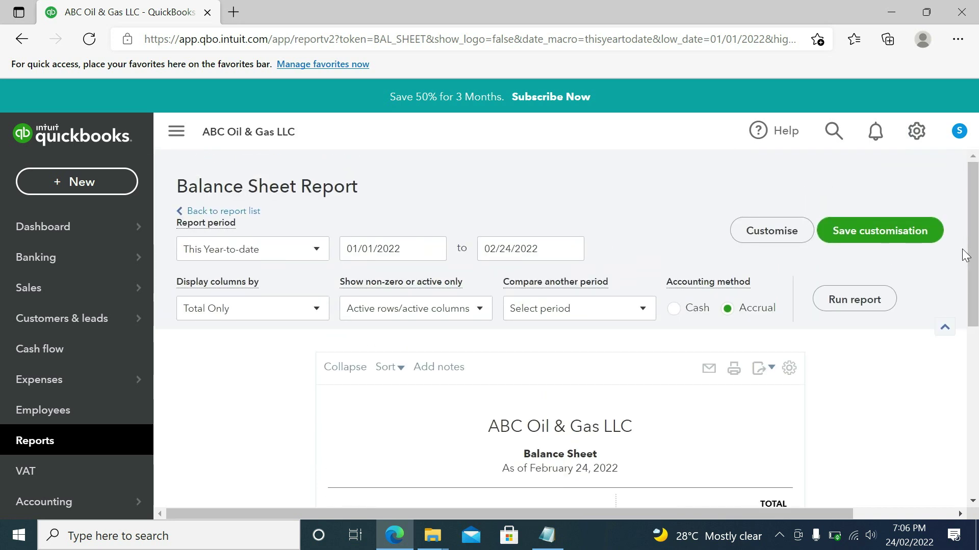
scroll(965, 254, down, 5)
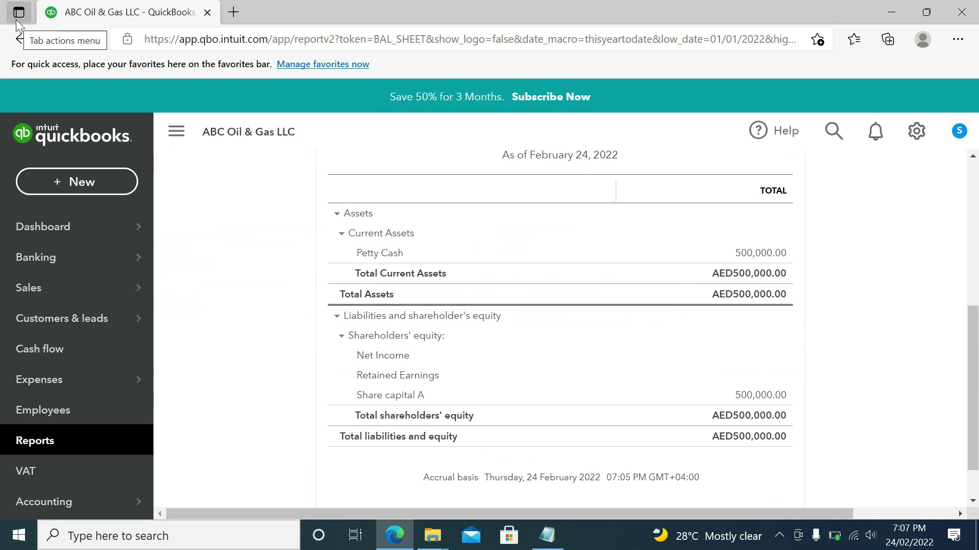